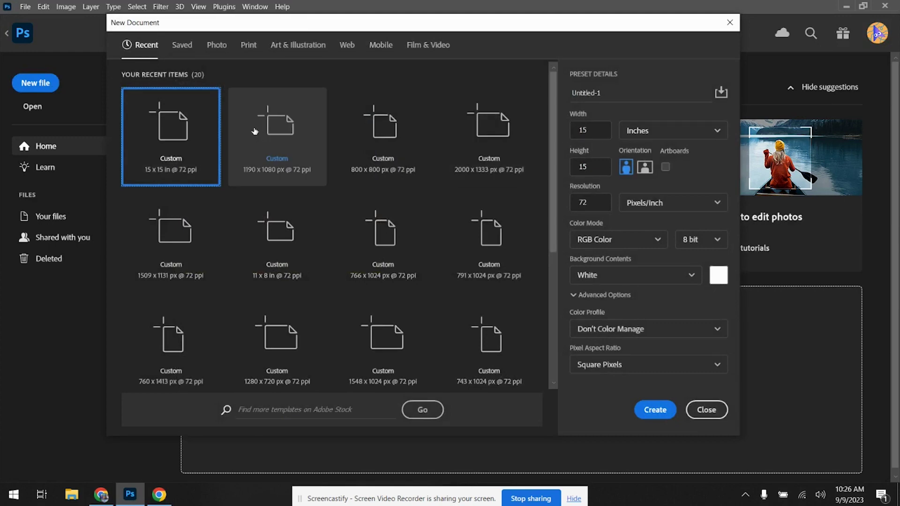
Step: Base the new document on the recent 1190 x 1080 px preset, switch its units to inches and set the width to 15
click(287, 130)
click(367, 136)
click(268, 125)
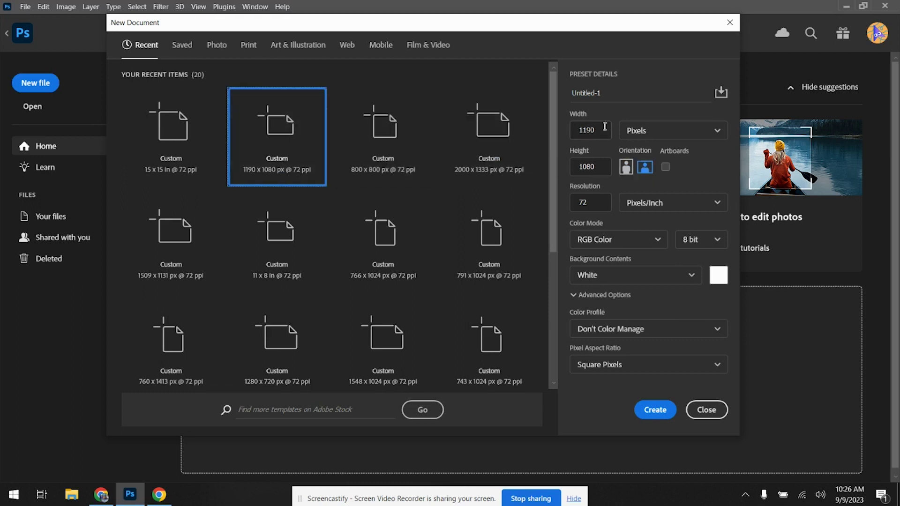
click(647, 129)
click(639, 173)
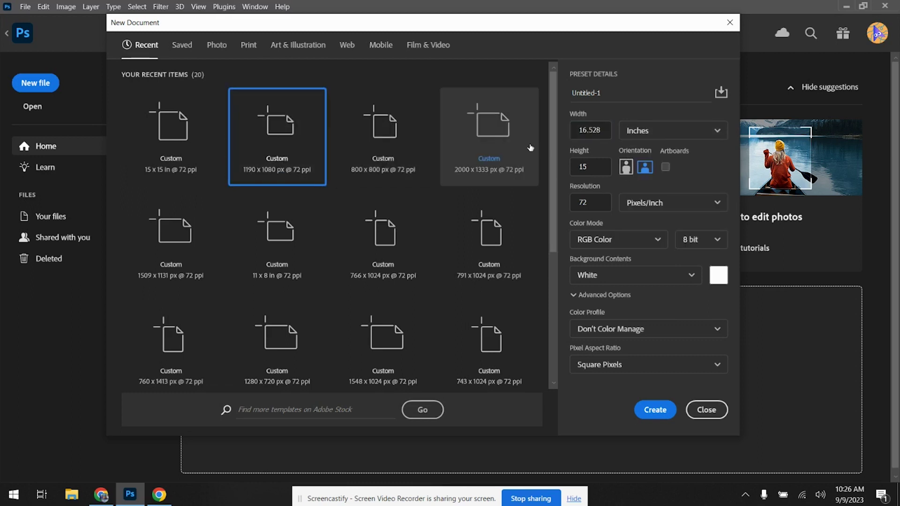
click(598, 131)
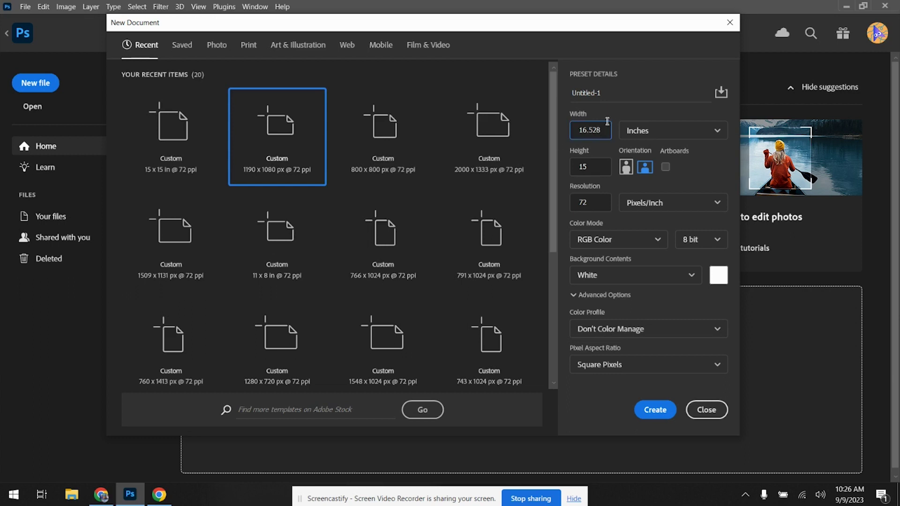
key(BackSpace)
key(BackSpace)
key(BackSpace)
key(BackSpace)
key(BackSpace)
text(15)
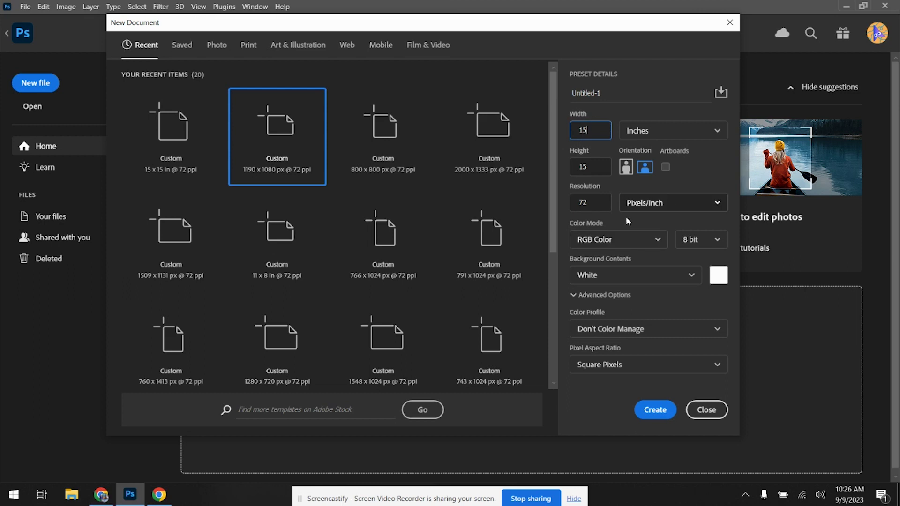
Step: Create the document with RGB Color mode, 8 bit depth and the Don't Color Manage color profile
click(620, 239)
click(620, 239)
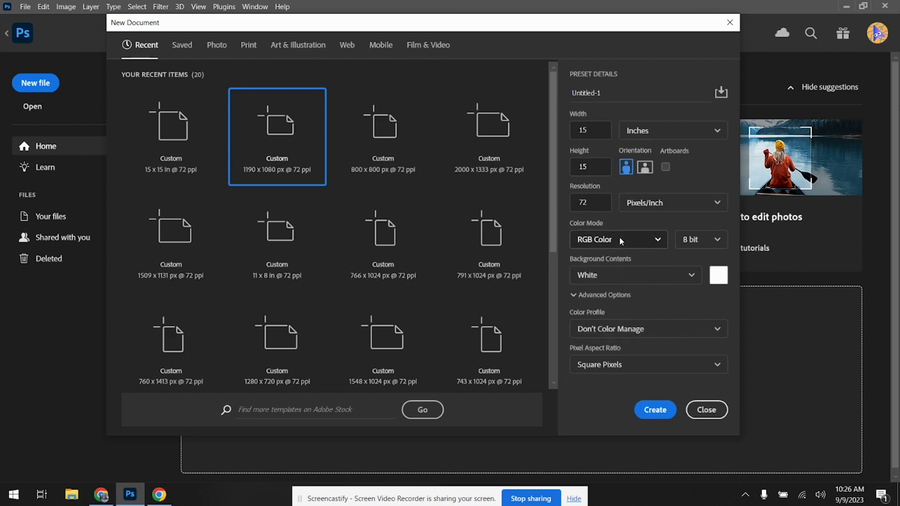
click(695, 238)
click(689, 261)
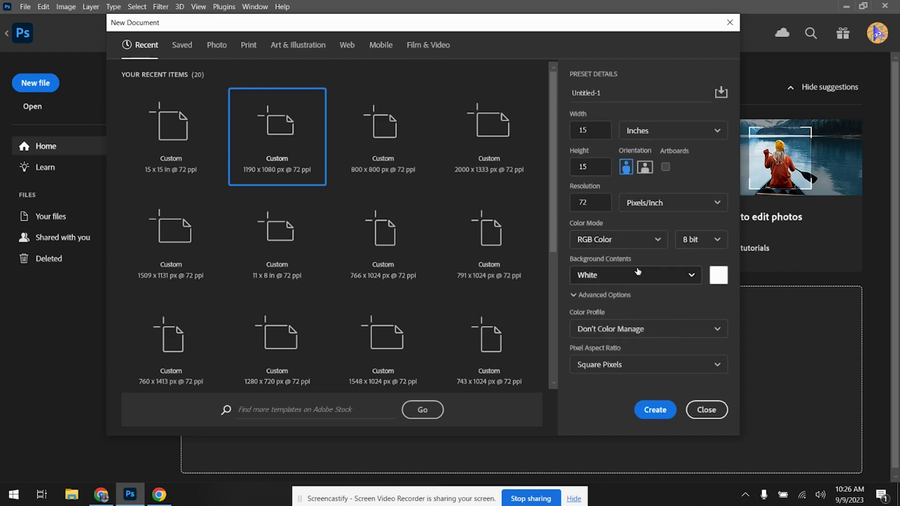
click(616, 329)
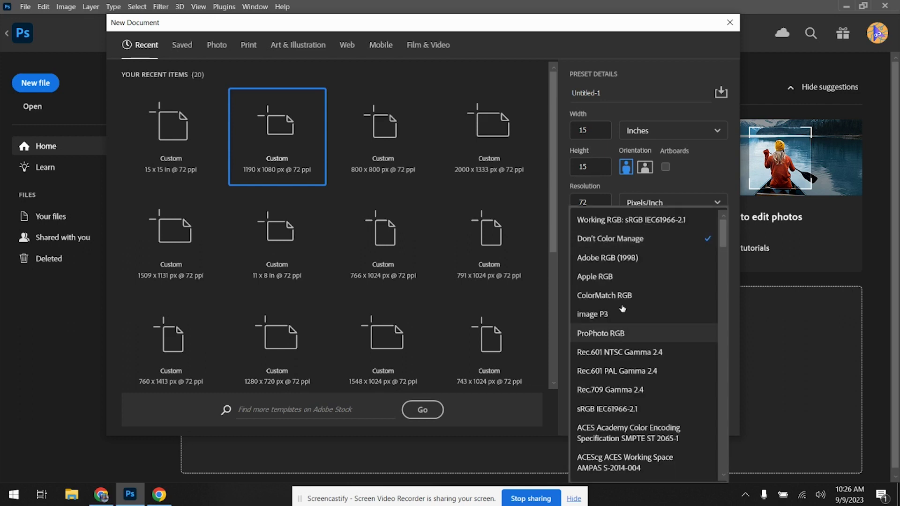
click(650, 239)
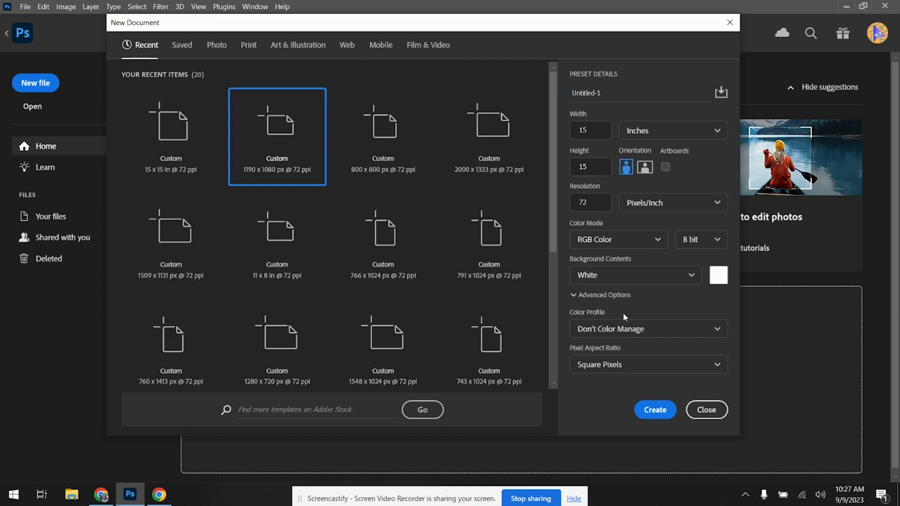
click(657, 410)
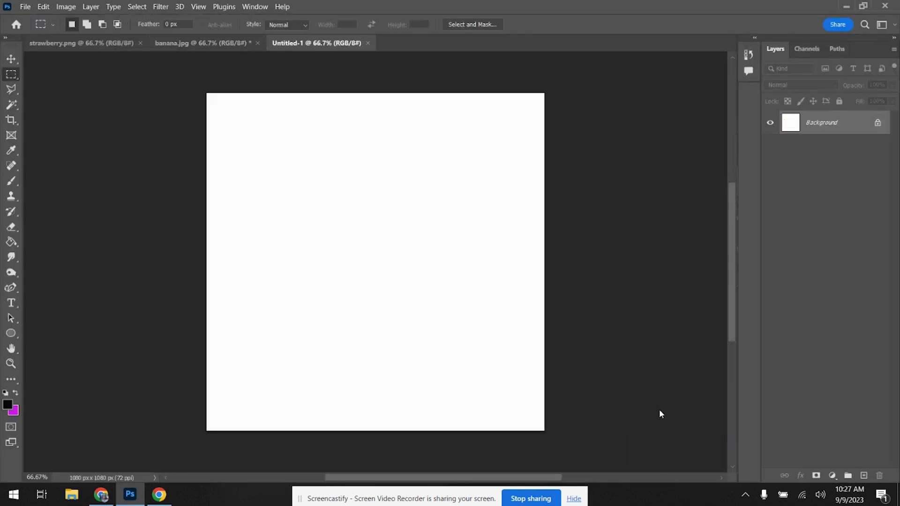
Step: Close banana.jpg without saving its changes and close strawberry.png
click(257, 43)
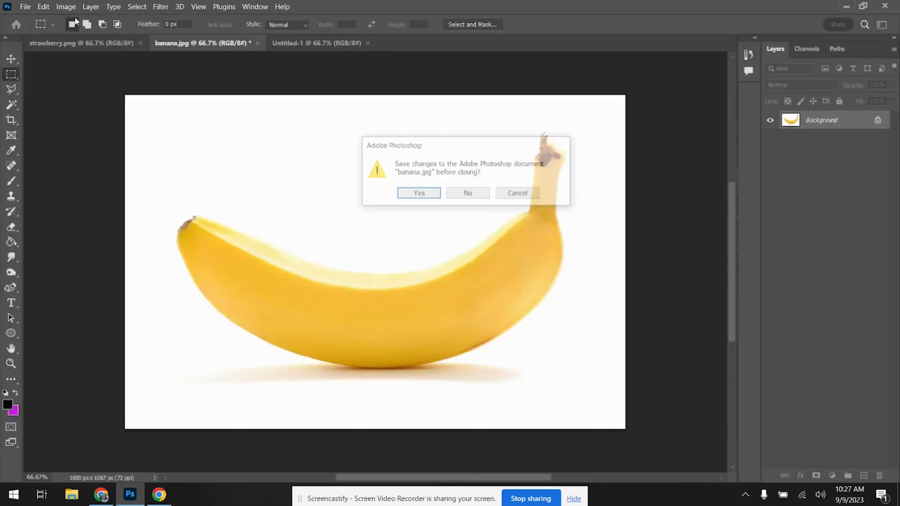
click(459, 195)
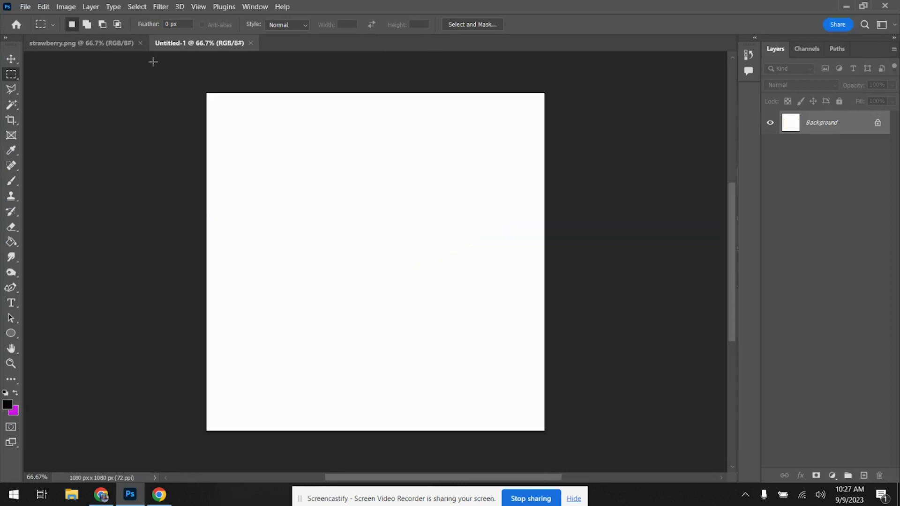
click(142, 47)
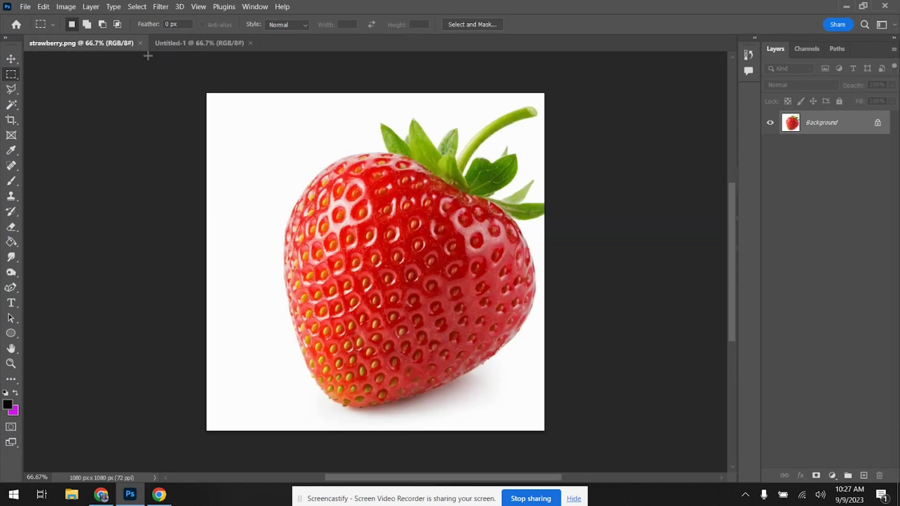
click(141, 43)
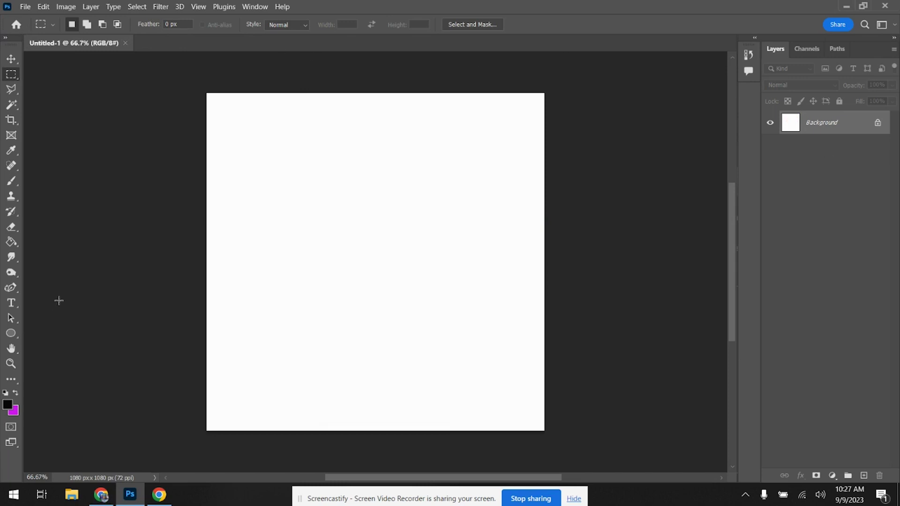
Step: Reset the Essentials workspace to its default layout
click(257, 7)
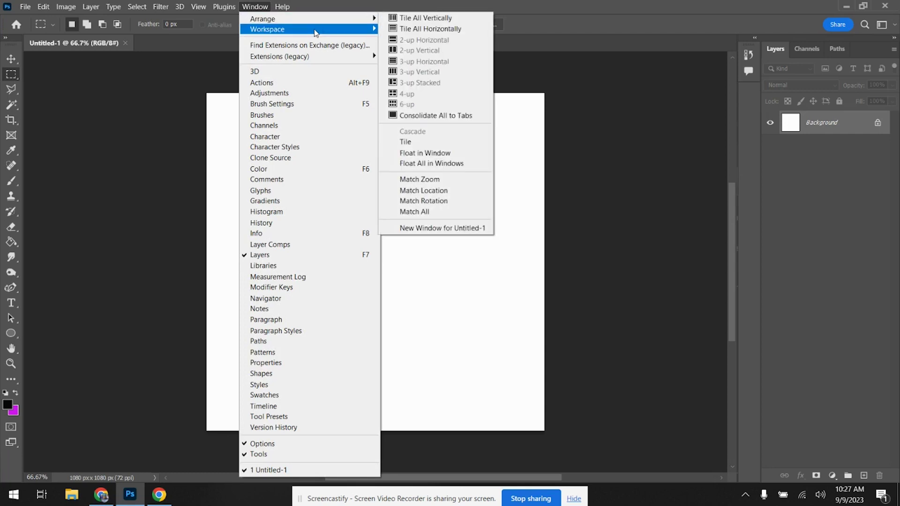
mouse_move(316, 32)
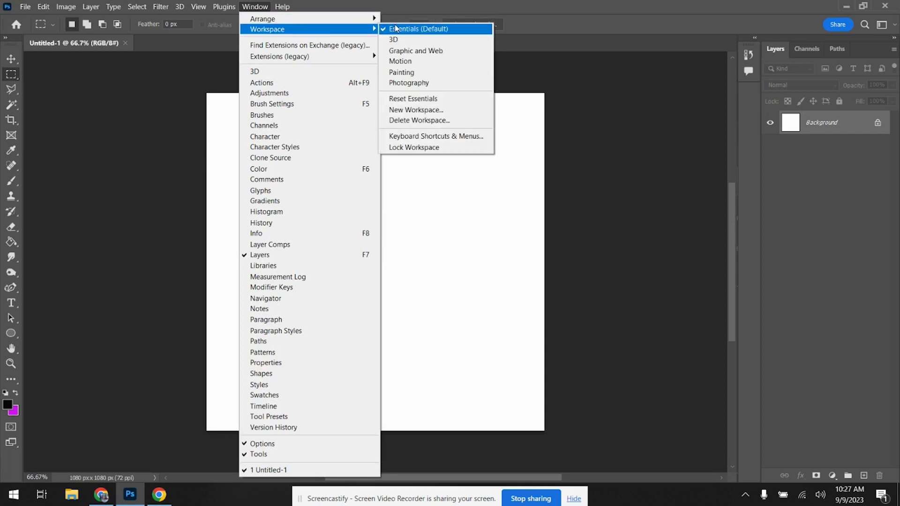
click(397, 98)
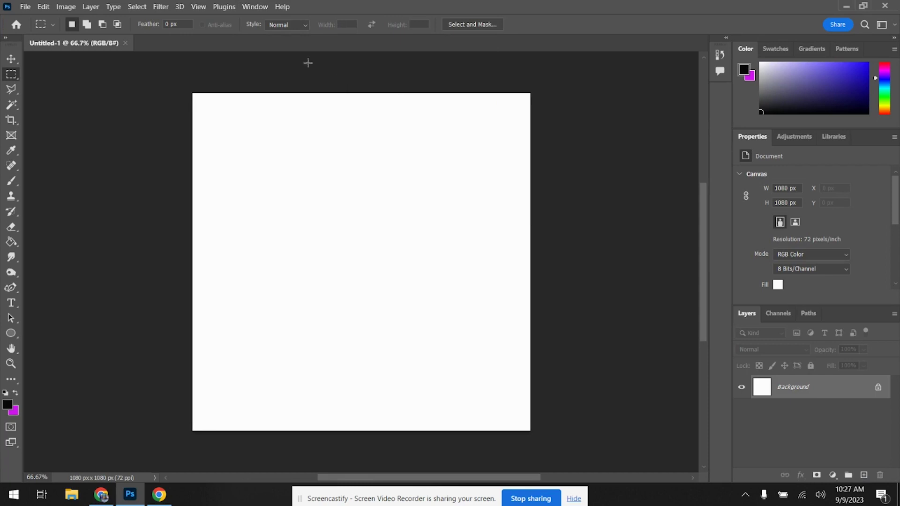
Step: Hide the Color and Properties panels from the workspace
click(267, 5)
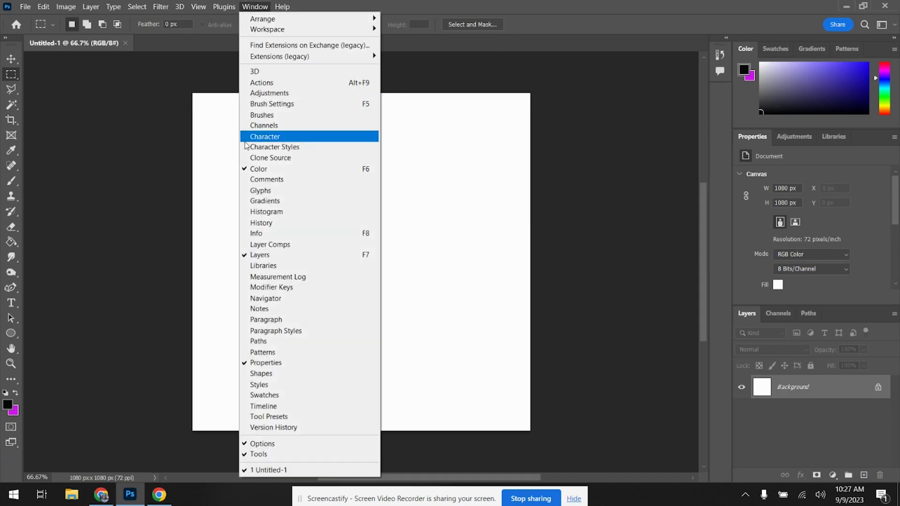
click(261, 169)
click(270, 6)
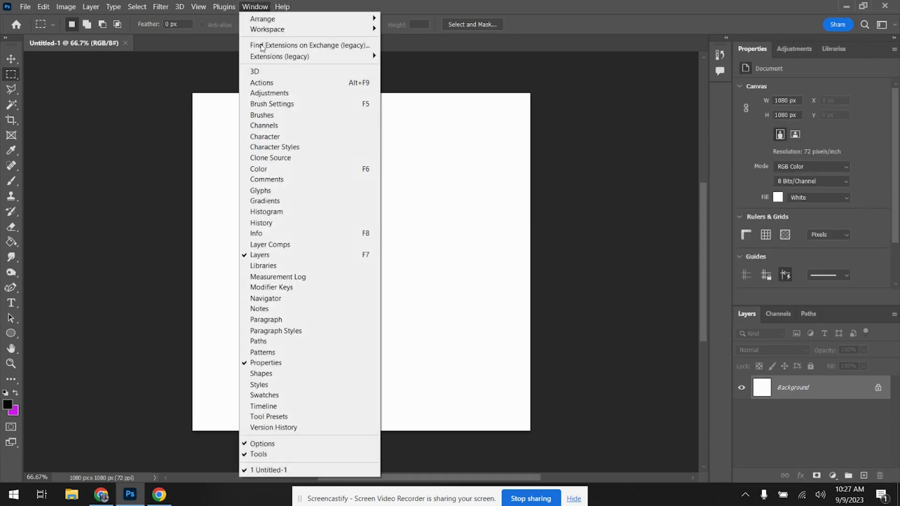
click(265, 363)
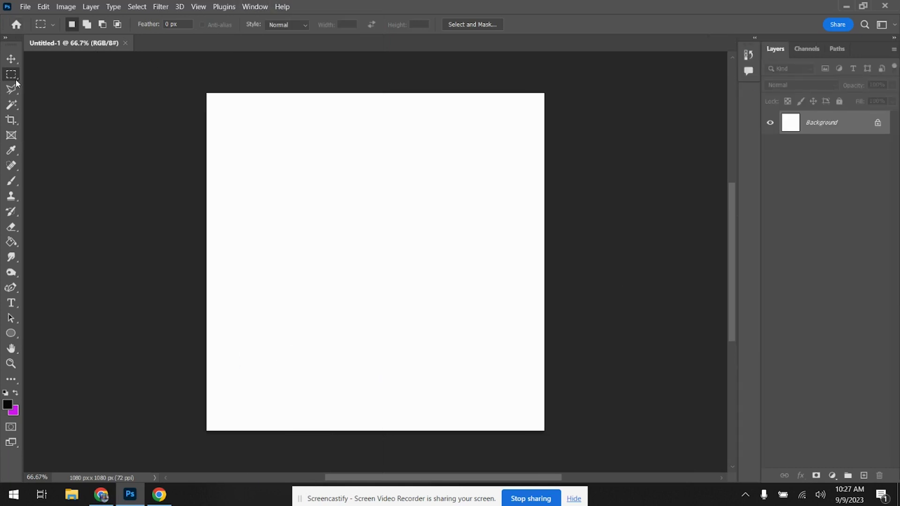
click(10, 384)
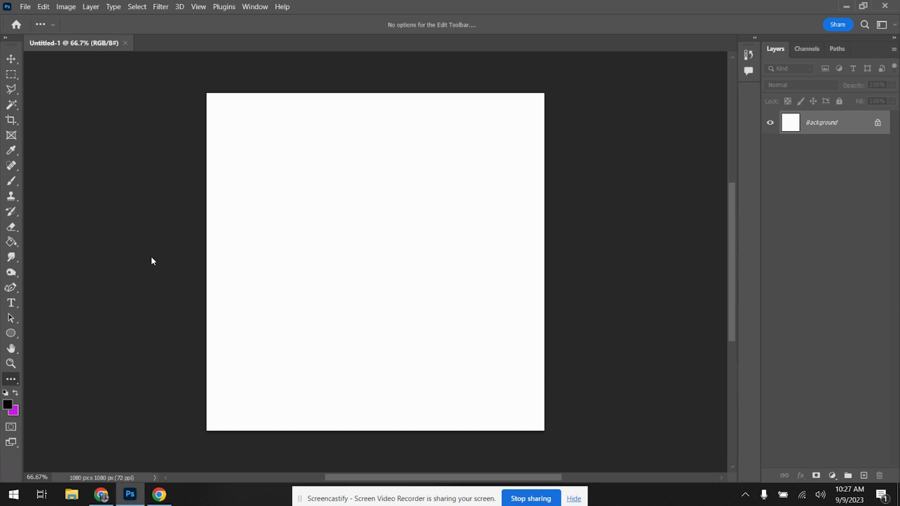
click(41, 24)
click(40, 24)
click(41, 24)
click(41, 24)
click(40, 24)
click(53, 355)
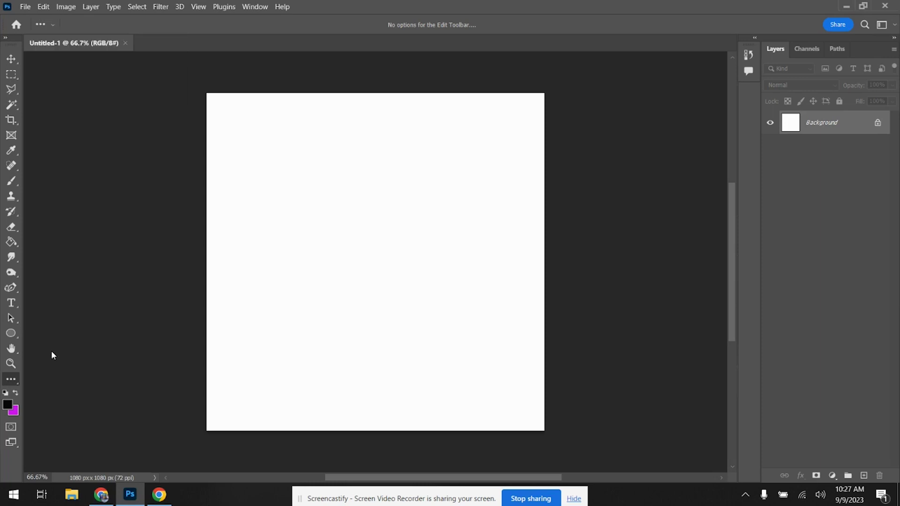
click(9, 59)
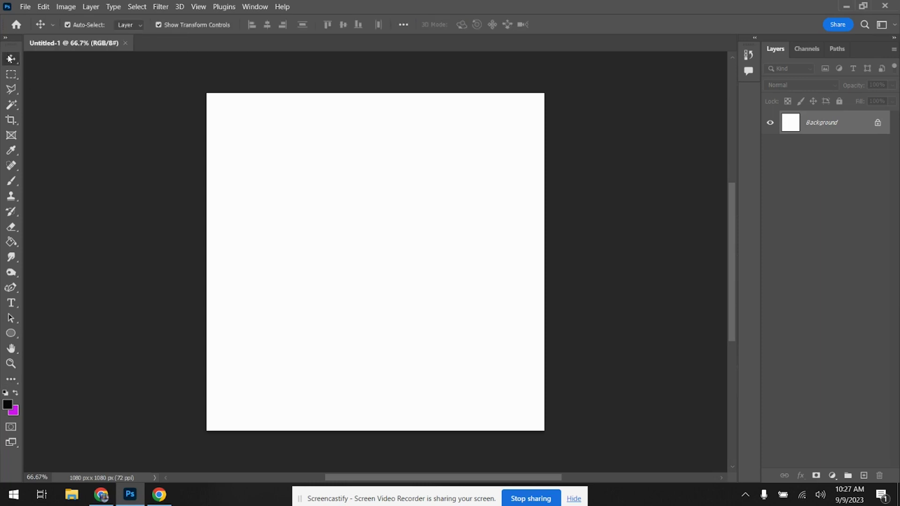
Step: Restore the toolbar to its default set of tools in the toolbar customization and accept it
click(12, 379)
click(41, 382)
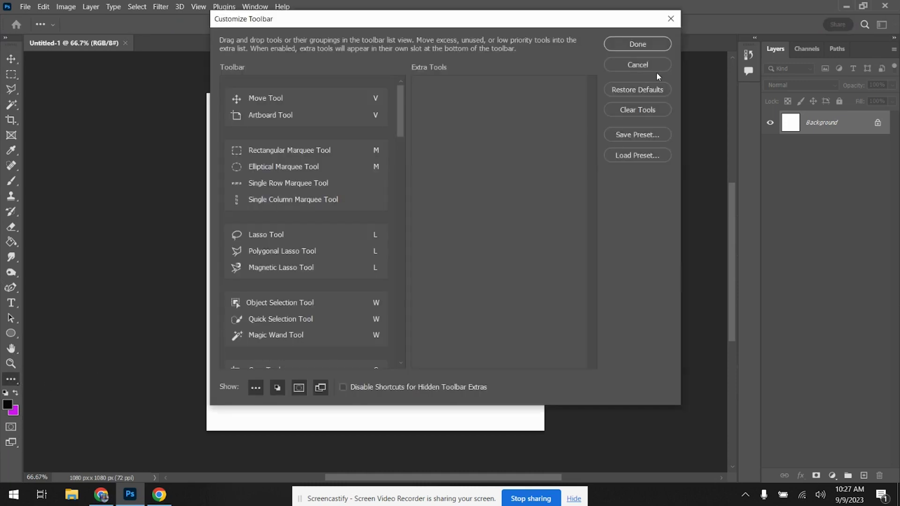
click(651, 93)
click(649, 45)
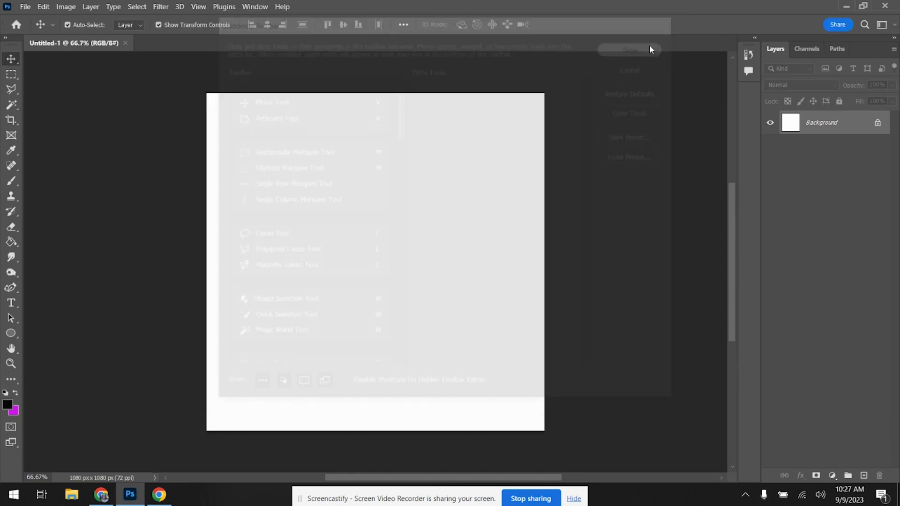
Step: Try out the Polygonal Lasso and Object Selection tools, and make the Magic Wand Tool active
click(10, 91)
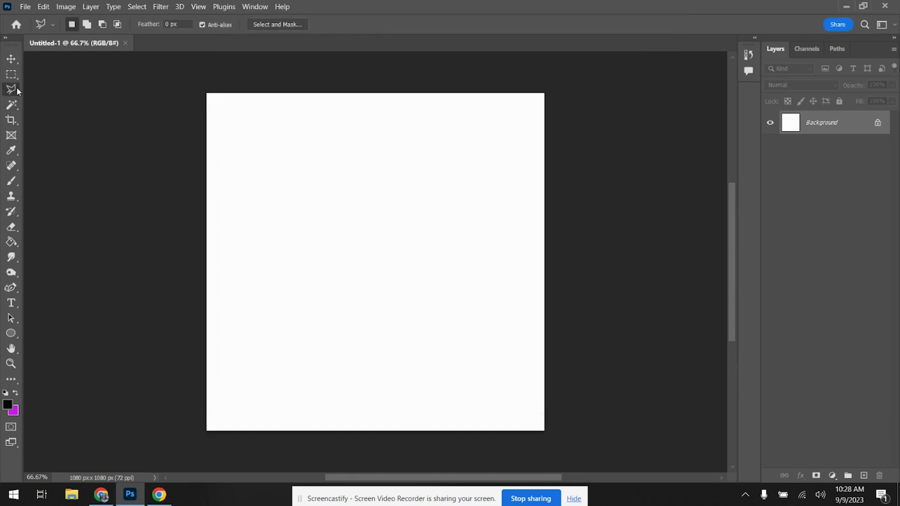
click(17, 91)
click(12, 108)
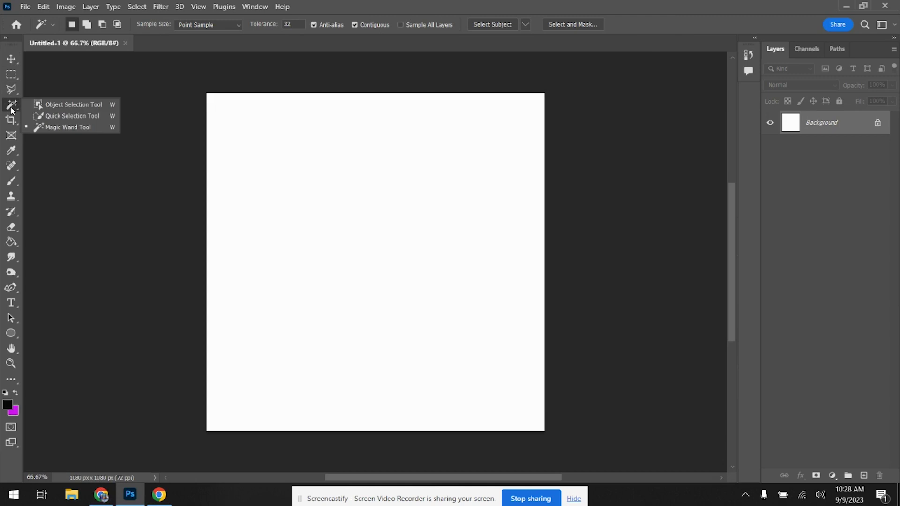
click(63, 105)
click(11, 89)
click(13, 96)
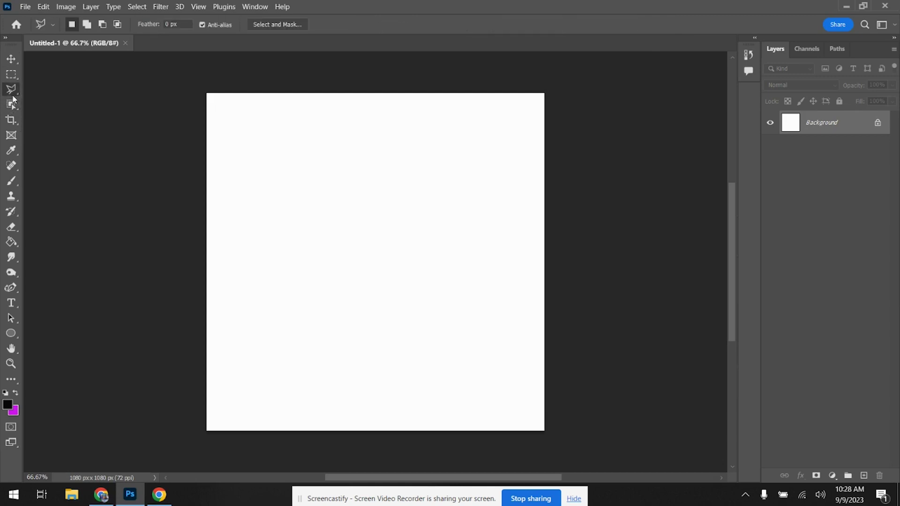
click(11, 104)
click(63, 128)
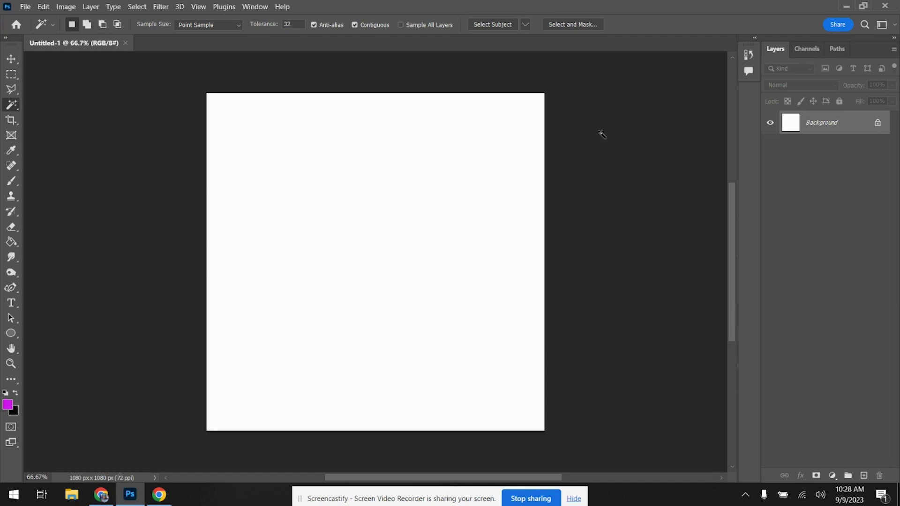
Step: Swap the foreground and background colors several times, ending with black as the foreground and magenta as the background
click(16, 394)
click(16, 395)
click(15, 396)
click(16, 397)
click(16, 397)
Step: Open the apple image from the Desktop and paste a copy of it into the Untitled-1 document
click(25, 6)
click(29, 29)
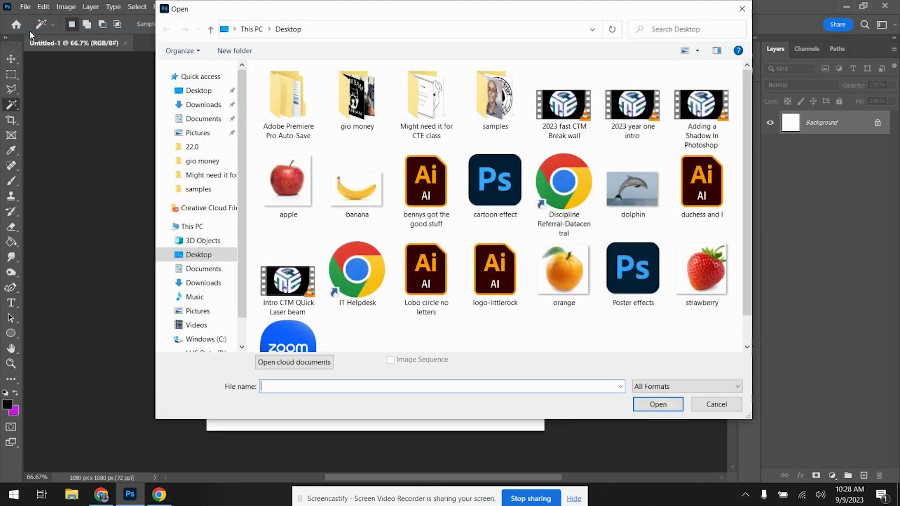
click(284, 192)
click(658, 403)
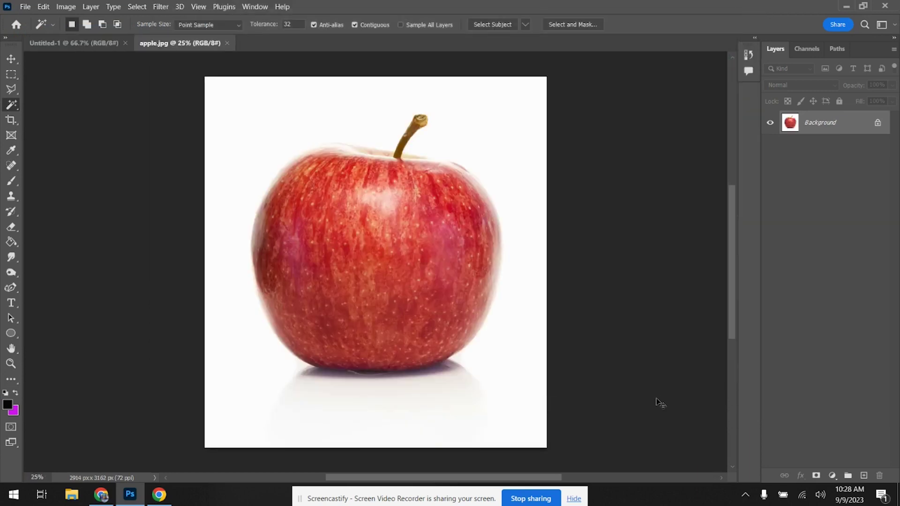
click(89, 42)
key(ctrl+v)
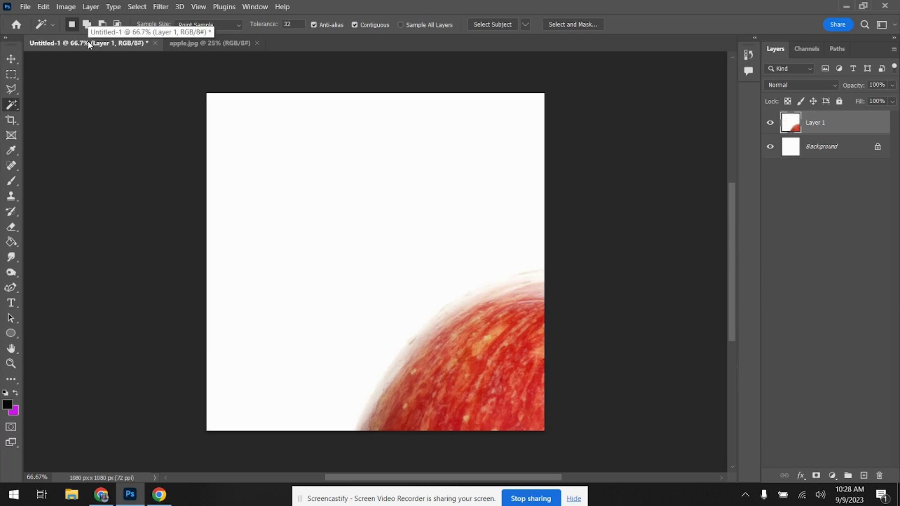
Step: Scale the pasted apple layer down to about 36.74% and position it to fill the canvas, centered
key(ctrl+t)
drag(207, 95, 375, 233)
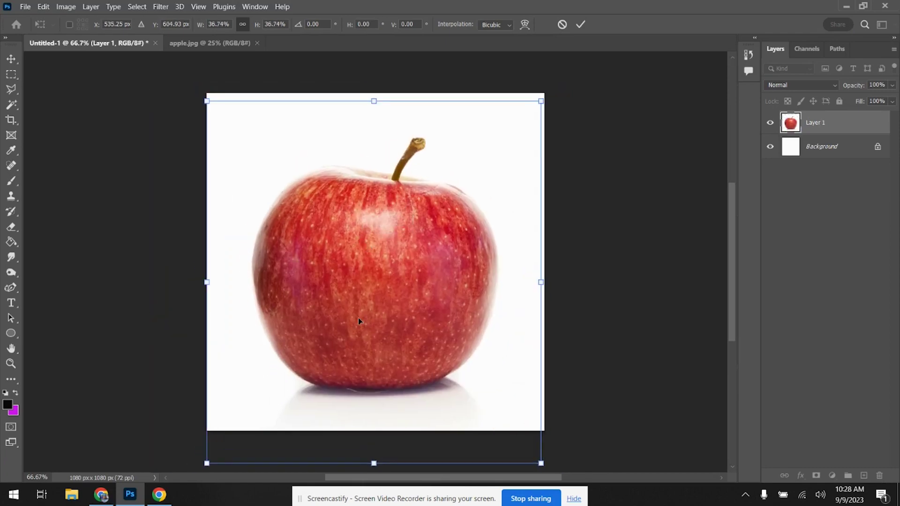
drag(370, 313, 373, 305)
key(Return)
key(w)
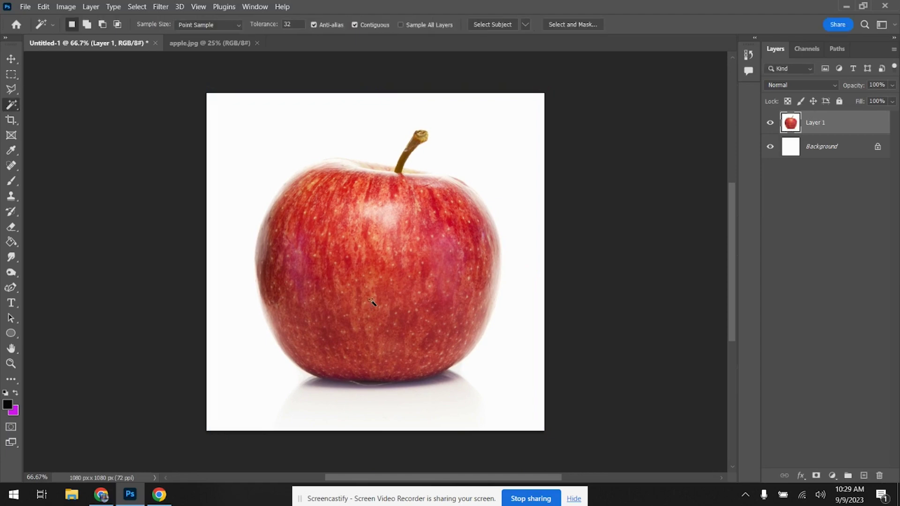
Step: Close the apple.jpg source document
click(235, 43)
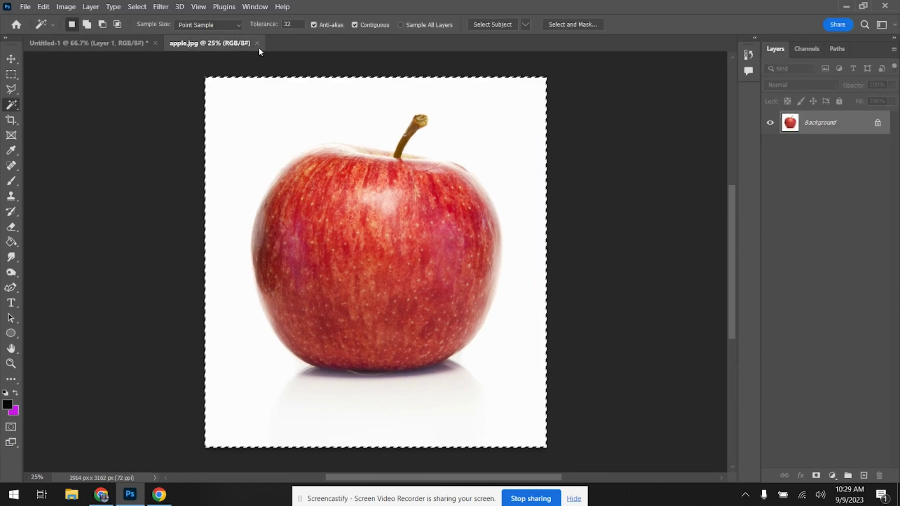
click(257, 44)
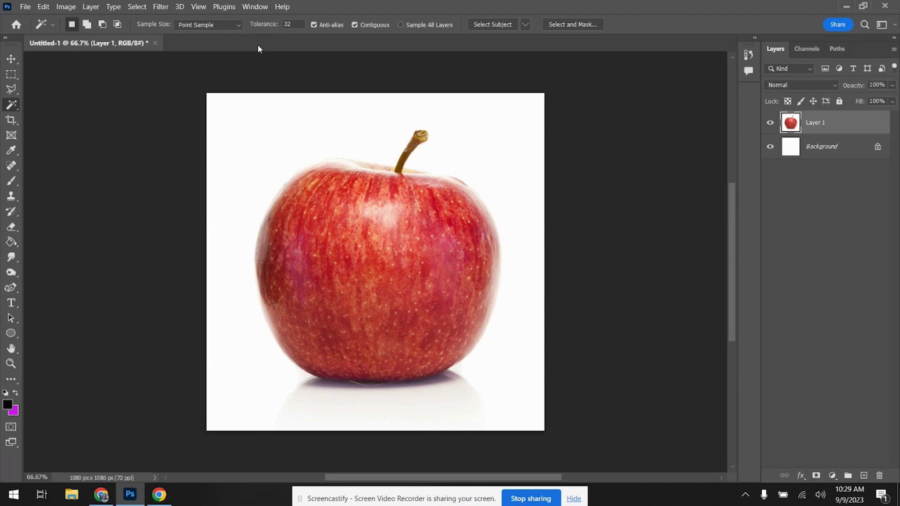
Step: Open the orange image from the Desktop and paste a copy of it into the Untitled-1 document
click(24, 5)
click(30, 27)
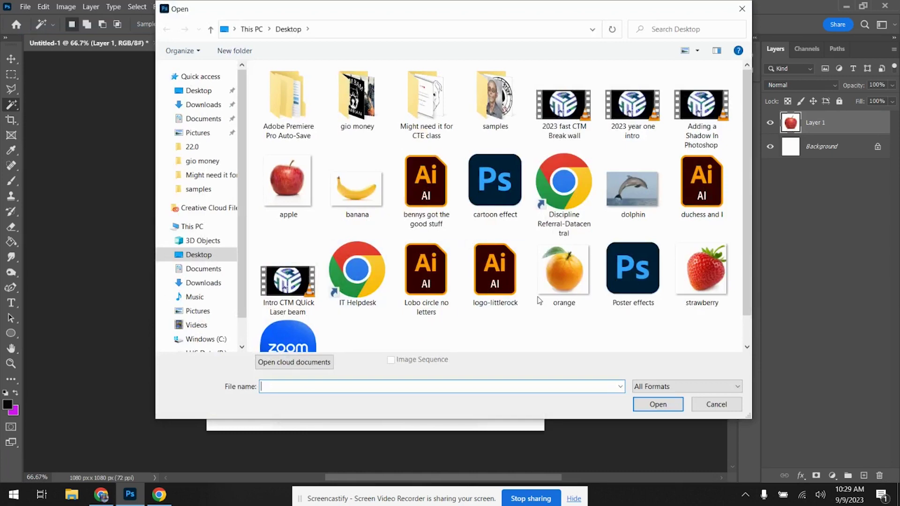
click(569, 268)
click(675, 404)
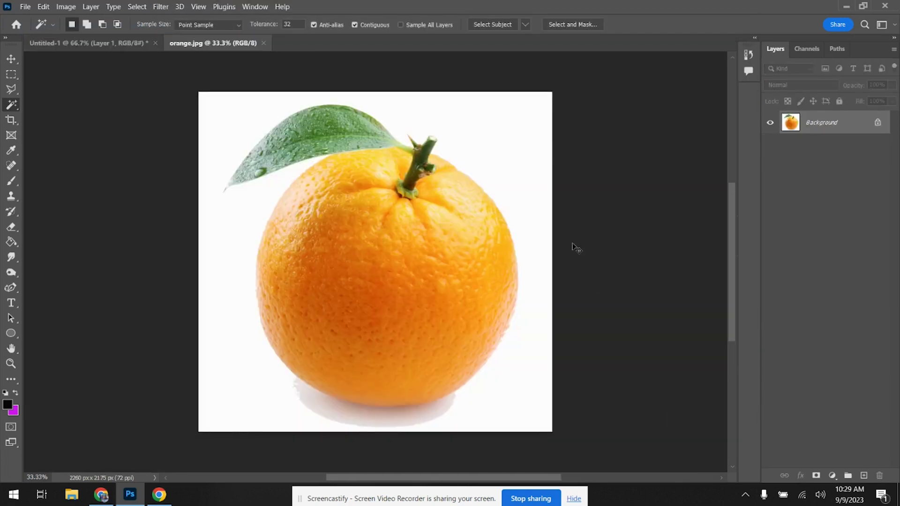
key(ctrl+a)
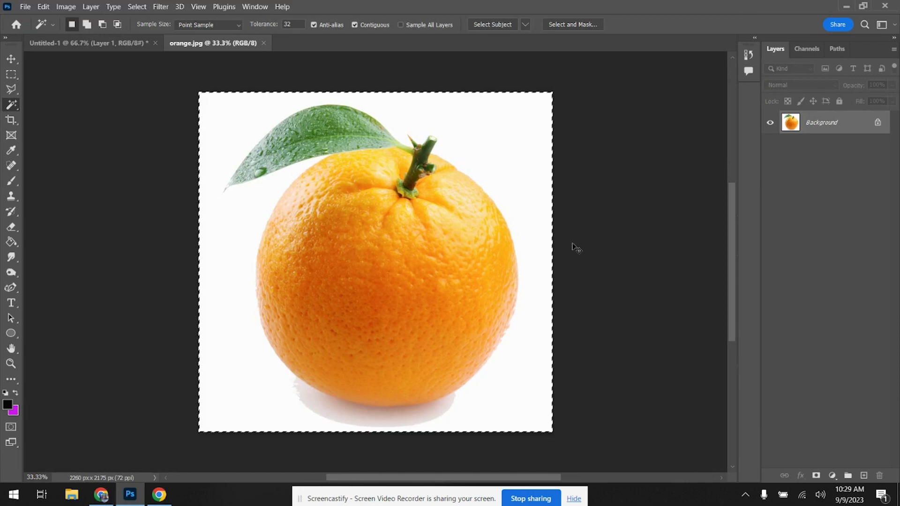
click(118, 43)
key(ctrl+v)
Step: Scale the pasted orange layer down to about 46.32% and position it roughly in the middle of the canvas
key(ctrl+t)
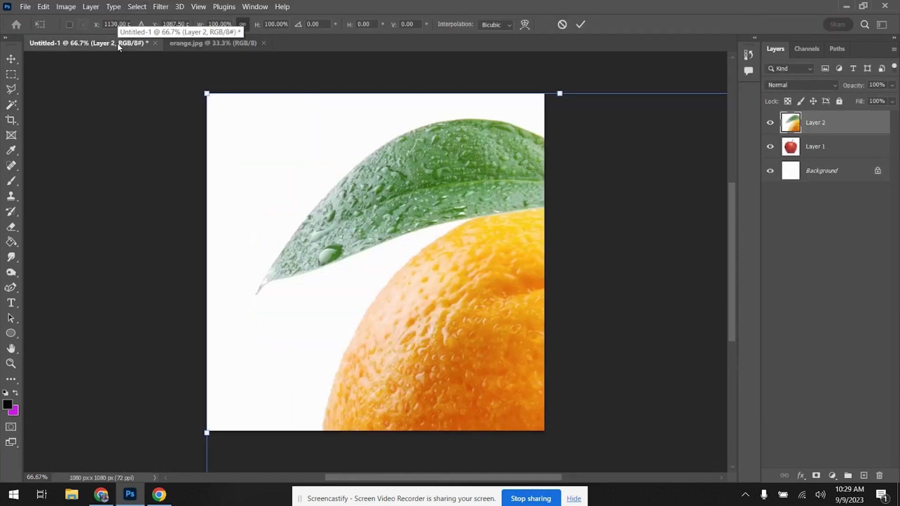
drag(207, 93, 275, 201)
drag(411, 313, 350, 209)
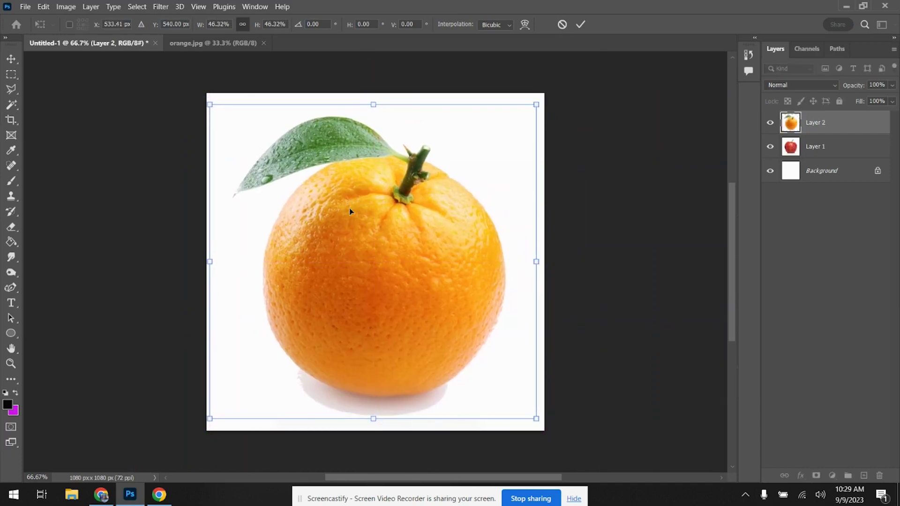
Step: Lower the orange layer's opacity to 61% and move the orange over the apple so their stems nearly overlap
click(893, 88)
drag(891, 99, 870, 99)
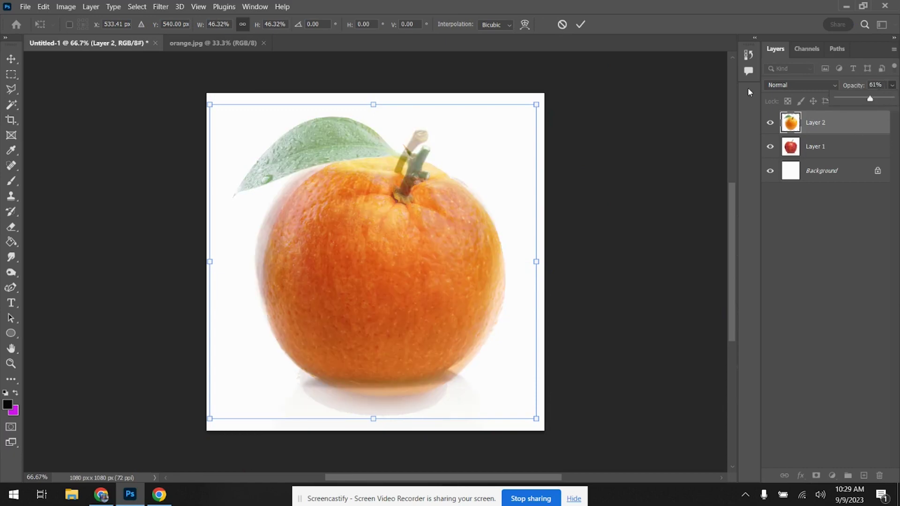
mouse_move(380, 224)
mouse_down()
mouse_move(398, 223)
mouse_move(360, 217)
mouse_move(371, 216)
mouse_up()
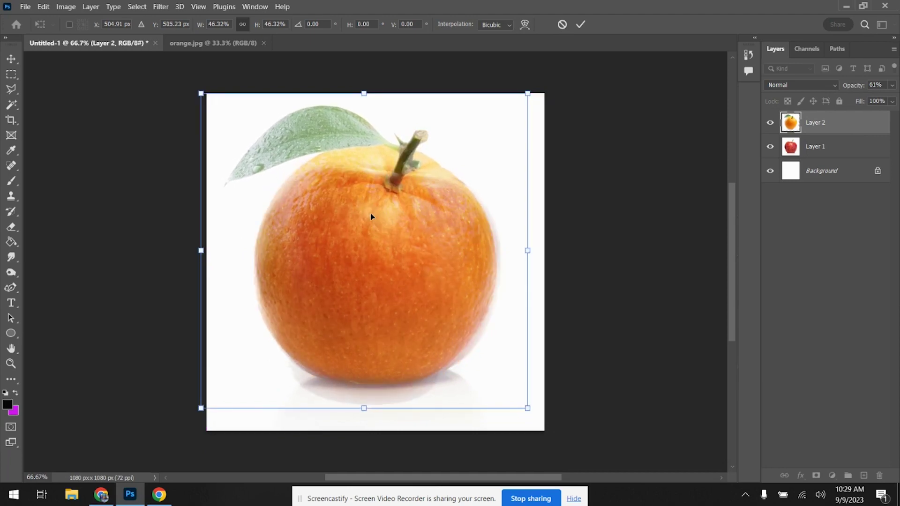
Step: Nudge the semi-transparent orange until its outline lines up with the apple beneath, and apply the transform
key(Down)
key(Down)
key(Down)
key(Down)
key(Down)
key(Down)
key(shift+Left)
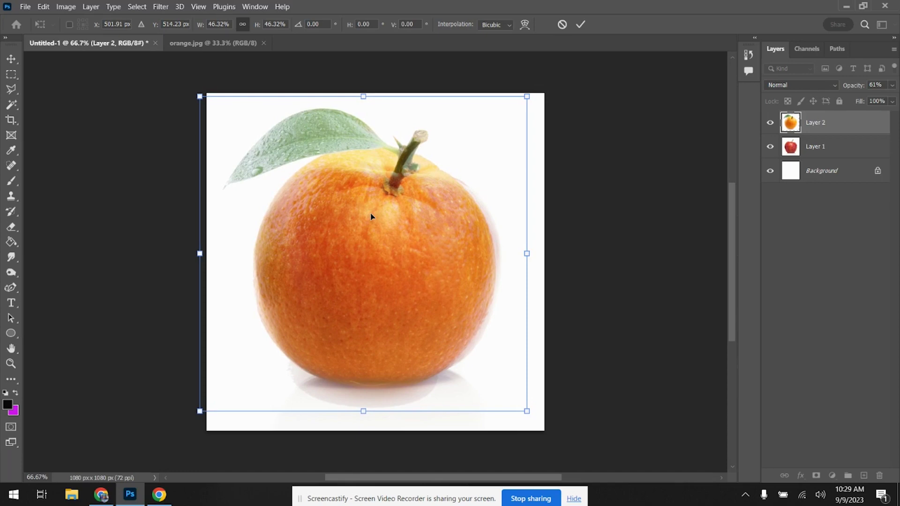
key(shift+Left)
key(shift+Right)
key(shift+Right)
key(shift+Right)
key(shift+Right)
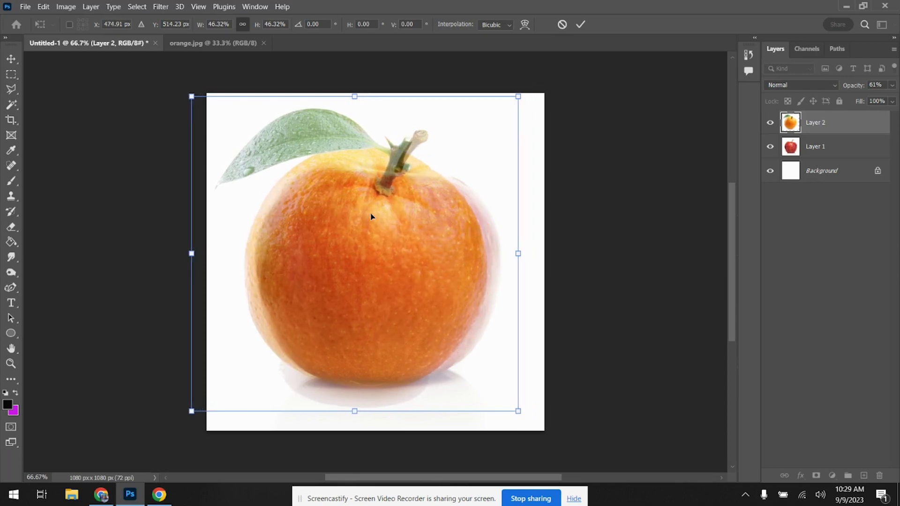
key(Right)
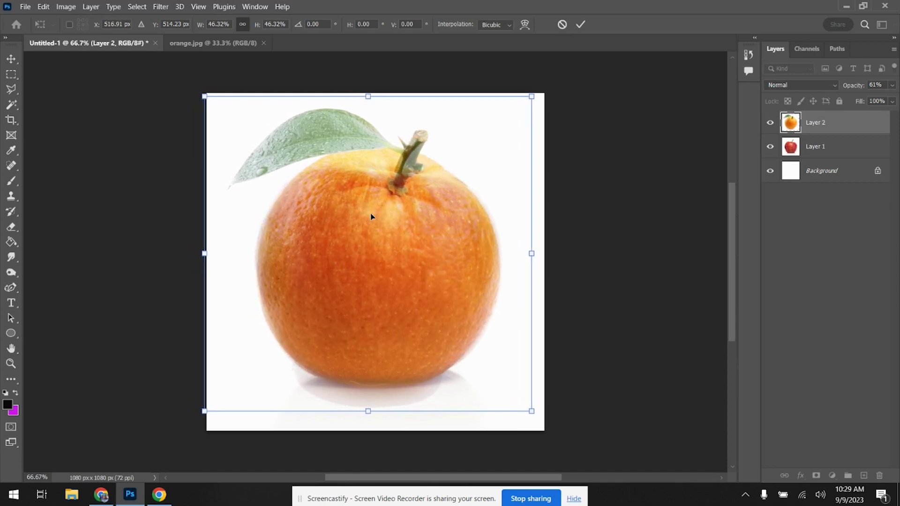
key(Up)
key(Up)
key(Up)
key(Right)
key(Right)
key(Right)
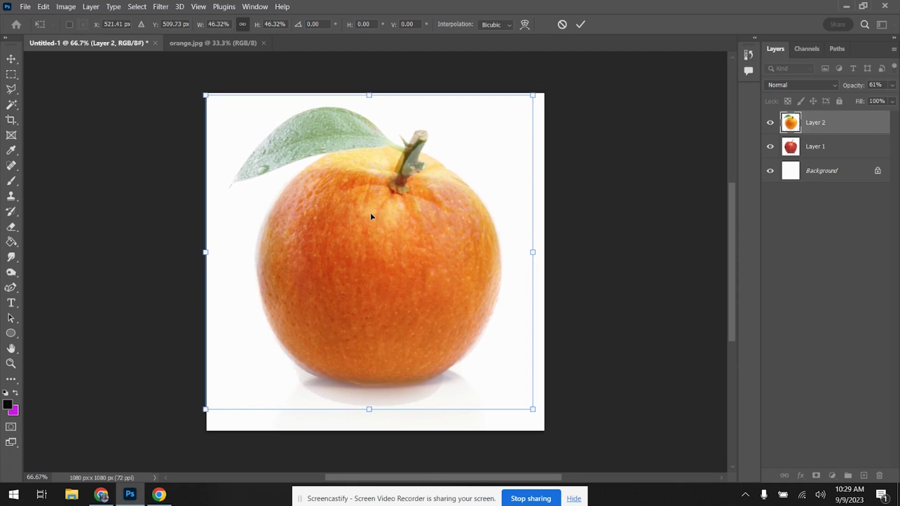
key(Left)
key(Left)
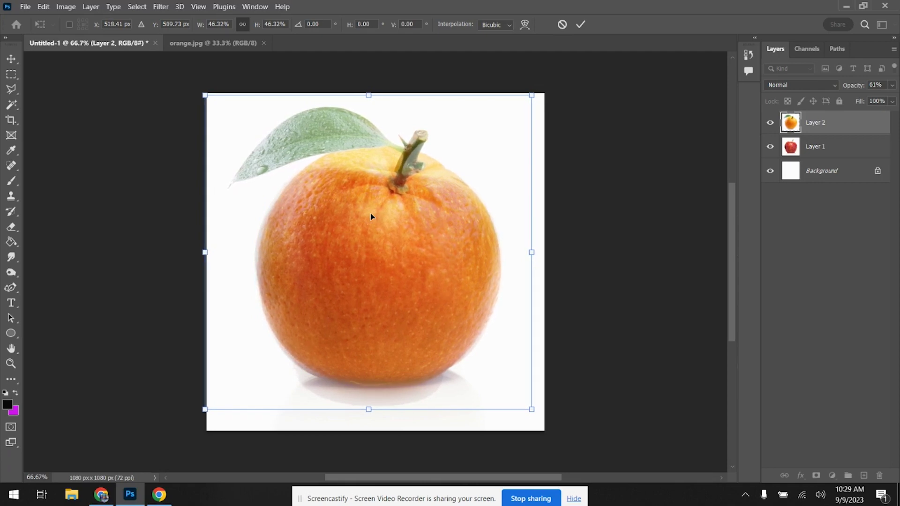
key(w)
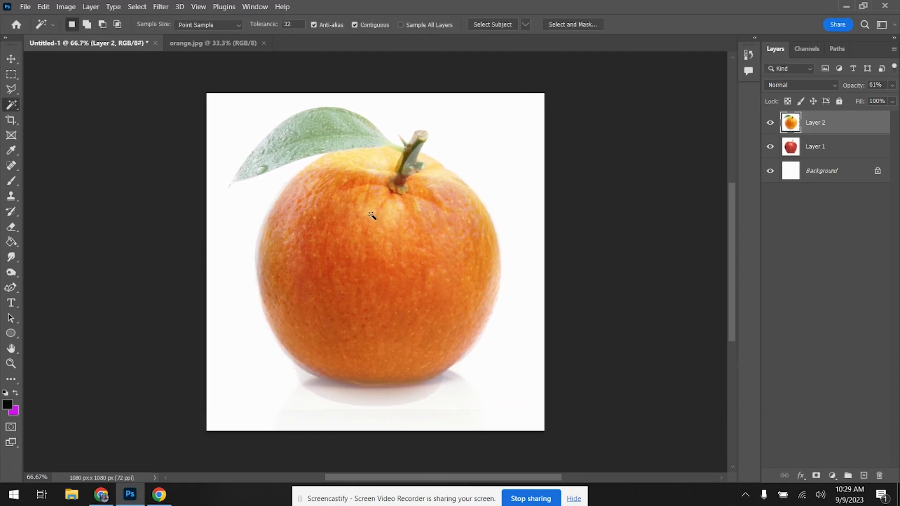
Step: Restore the orange layer's opacity to 100%, and mask the layer to a Select Subject selection of the orange
click(893, 88)
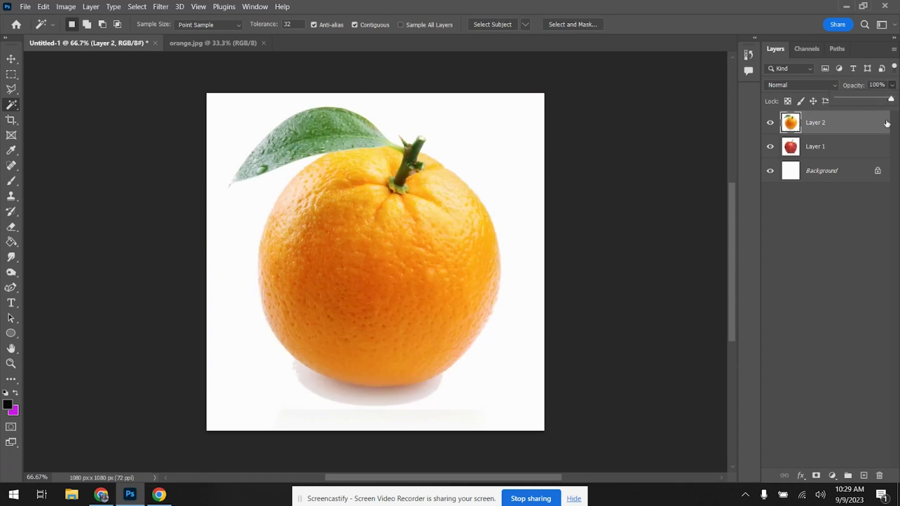
click(137, 7)
click(147, 136)
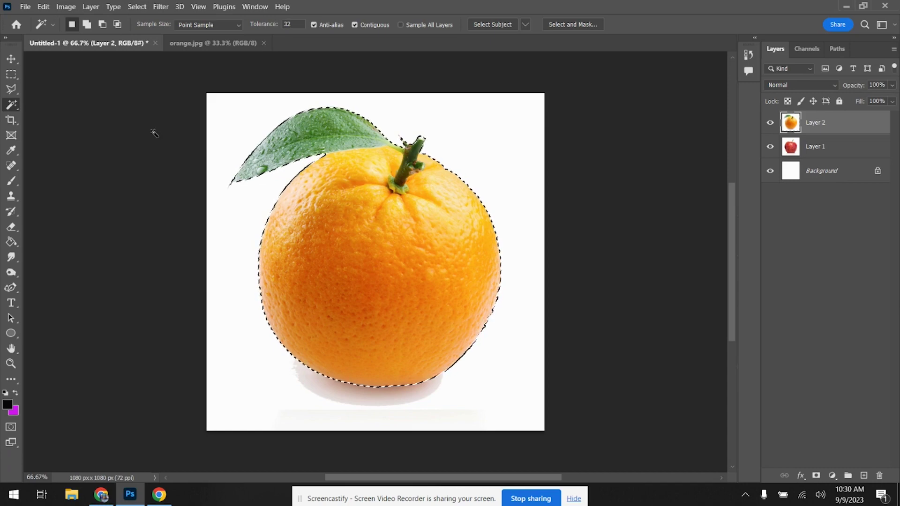
click(816, 476)
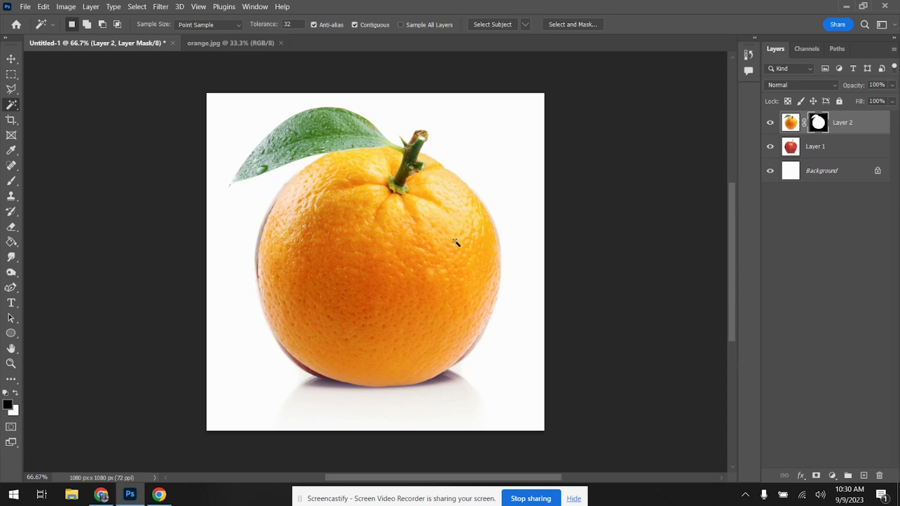
Step: Make the orange layer's mask the active painting target and switch to the Brush tool
click(792, 129)
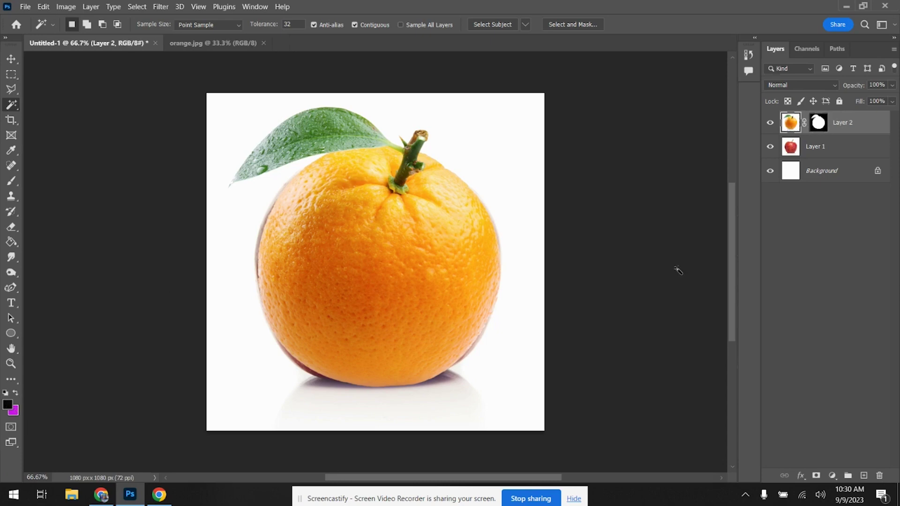
click(816, 124)
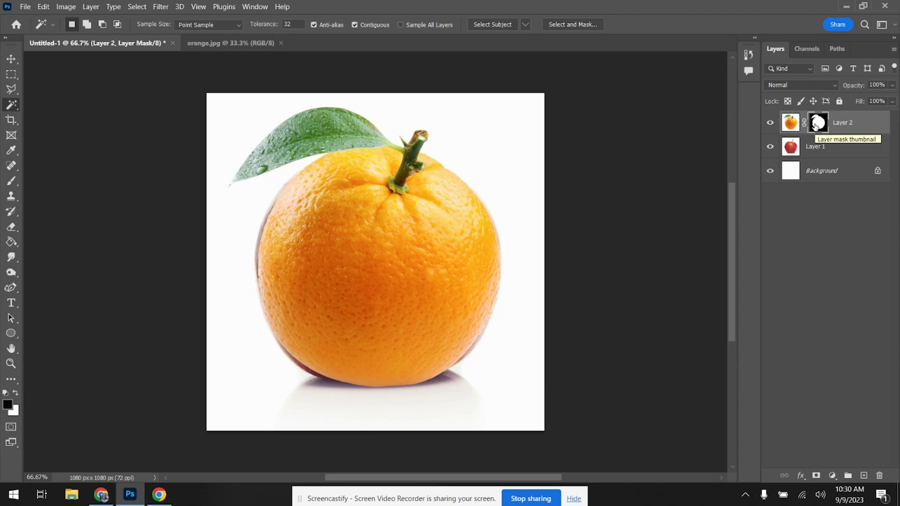
click(14, 183)
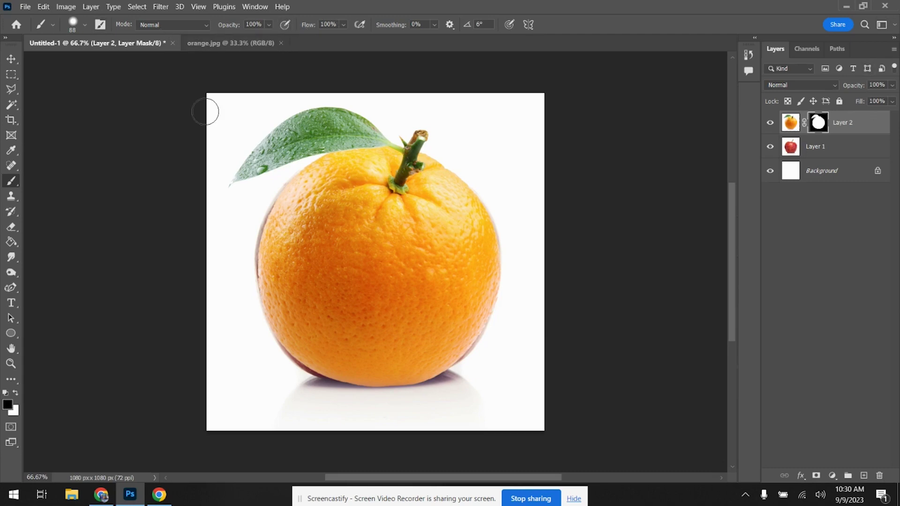
Step: Try painting black on the mask along the orange's left edge with an 88 px, 100% hardness brush, and undo the stroke
click(82, 30)
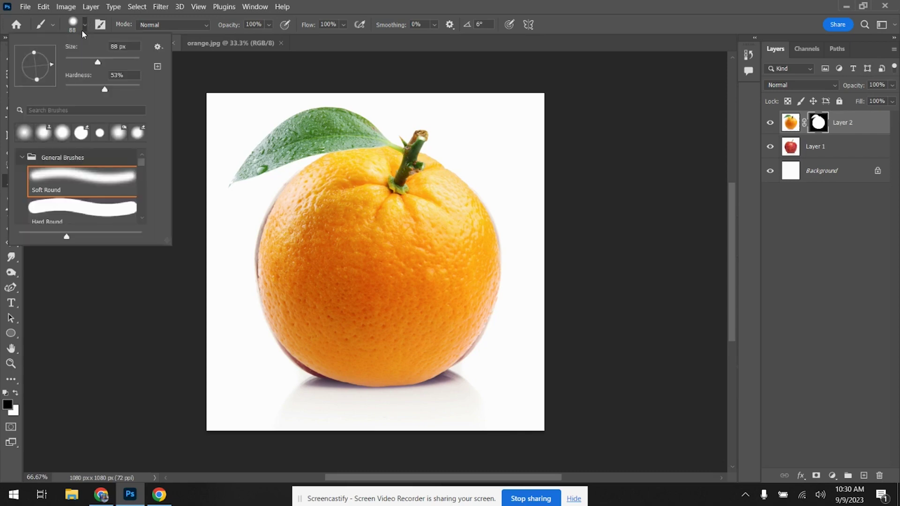
drag(106, 93, 152, 106)
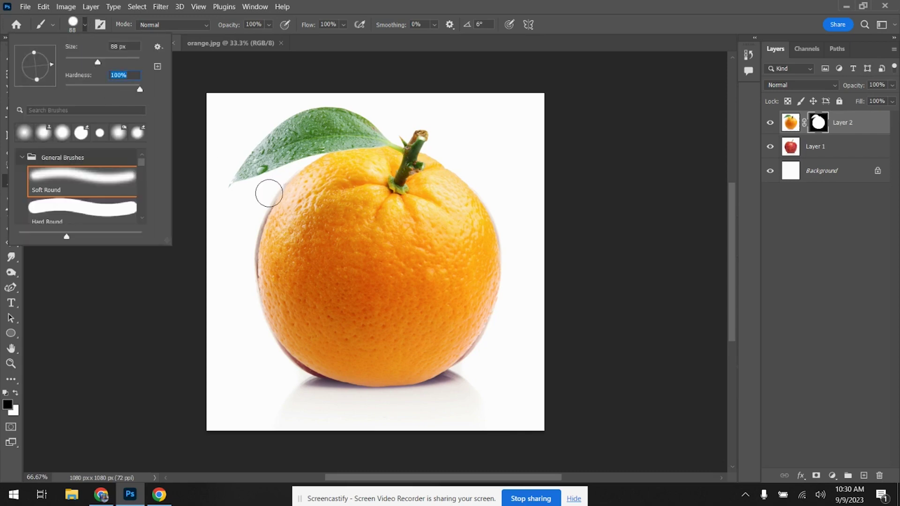
drag(275, 187, 260, 281)
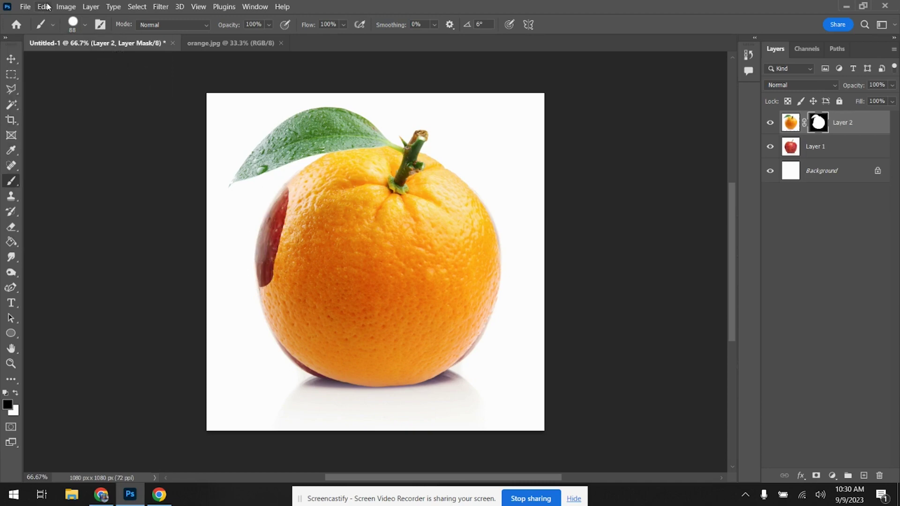
key(ctrl+z)
Step: Try painting black on the mask along the orange's left edge with the 88 px brush softened to 63% hardness
click(85, 24)
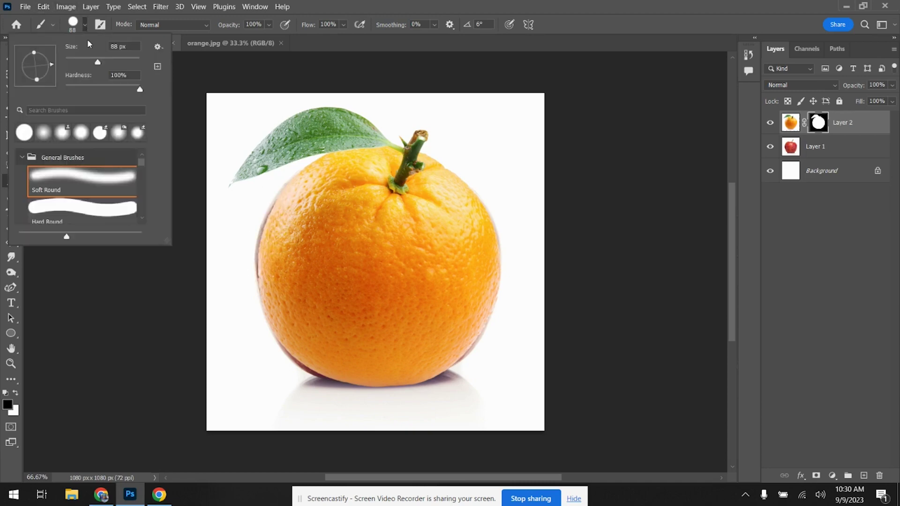
click(111, 87)
mouse_move(289, 199)
mouse_down()
mouse_move(262, 284)
mouse_move(276, 286)
mouse_move(304, 208)
mouse_up()
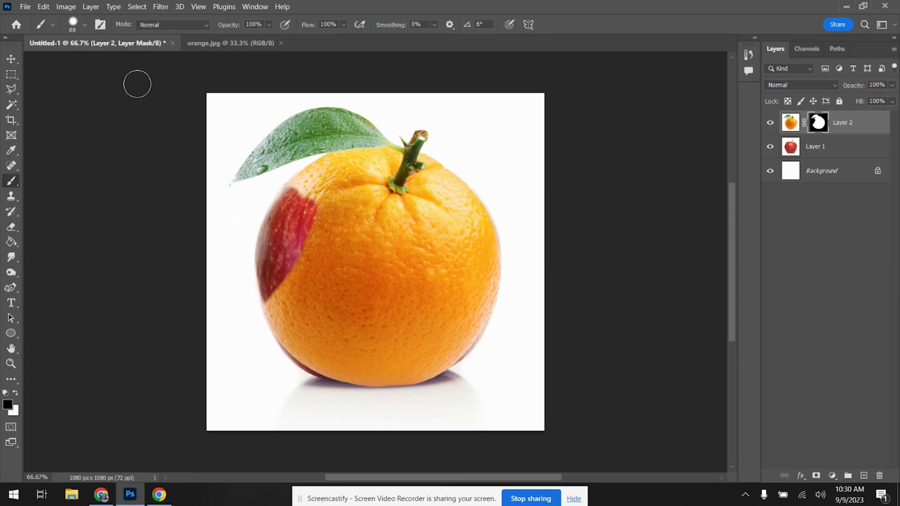
Step: Try a 136 px brush with 46% hardness on the mask's left edge, and undo the painted area
click(86, 26)
drag(103, 64, 128, 63)
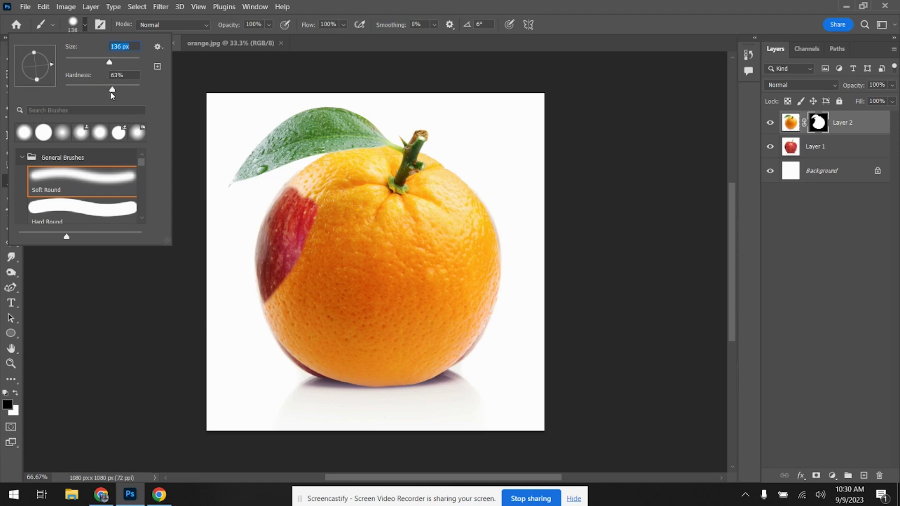
drag(105, 92, 100, 92)
click(161, 289)
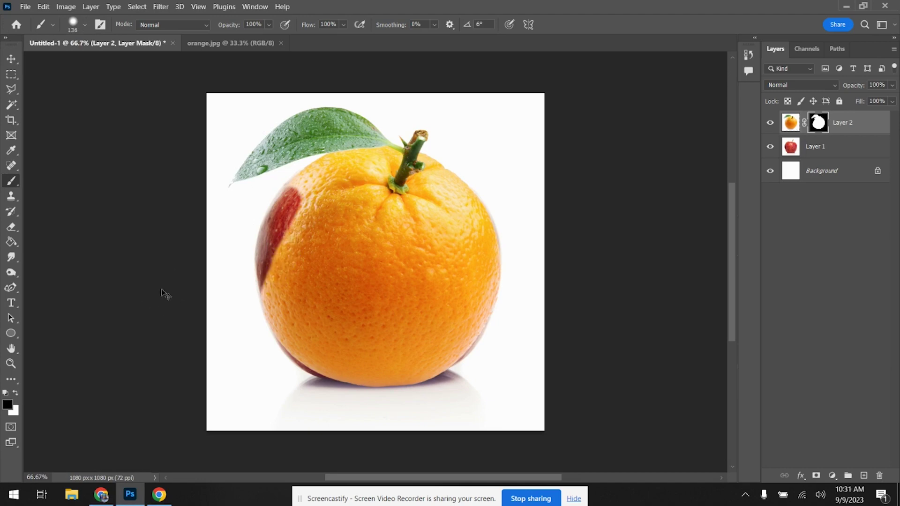
click(87, 26)
click(261, 201)
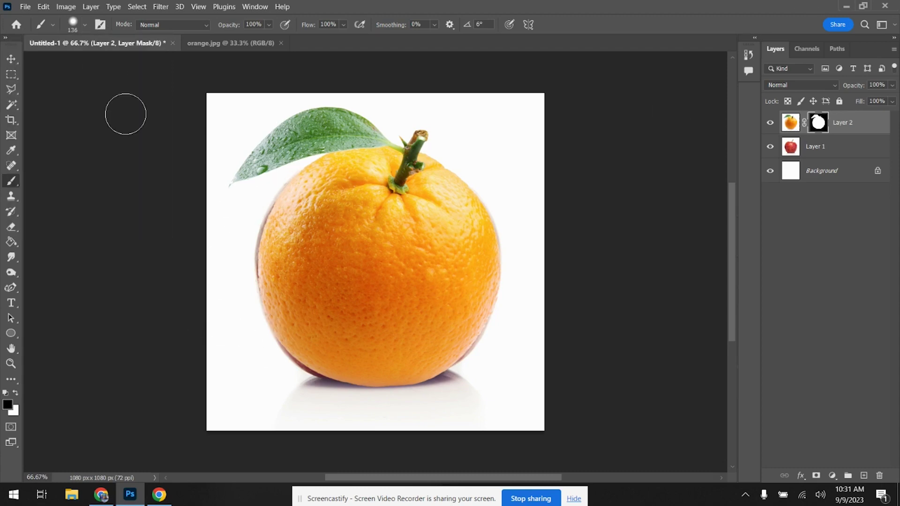
Step: Reveal the apple along the orange's bottom and lower right by painting the mask black with a 291 px, 32% hardness brush
click(85, 26)
click(124, 57)
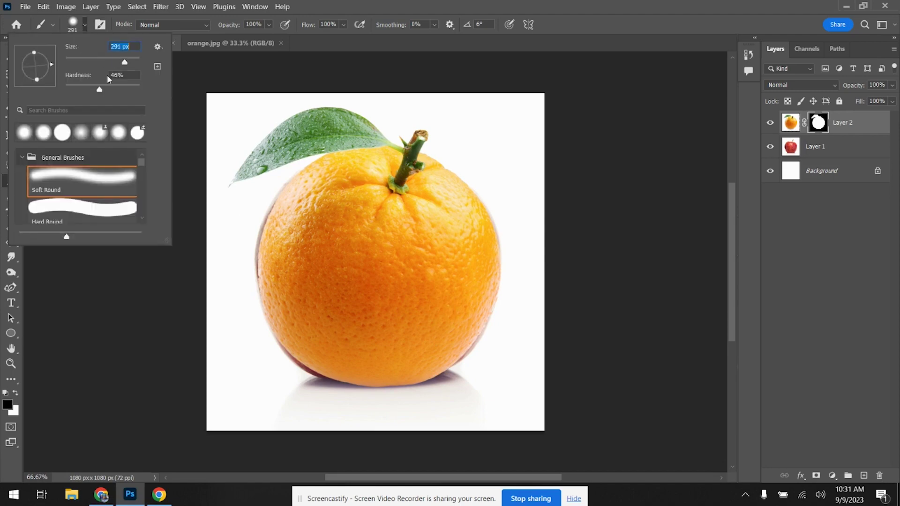
mouse_move(241, 362)
mouse_down()
mouse_move(372, 401)
mouse_move(421, 376)
mouse_move(512, 296)
mouse_move(533, 197)
mouse_up()
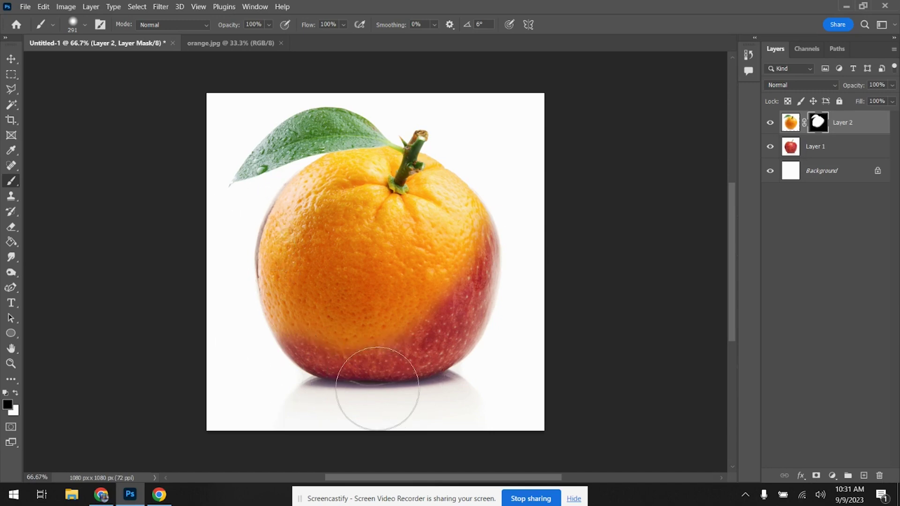
mouse_move(393, 372)
mouse_down()
mouse_move(496, 284)
mouse_move(517, 209)
mouse_move(504, 157)
mouse_up()
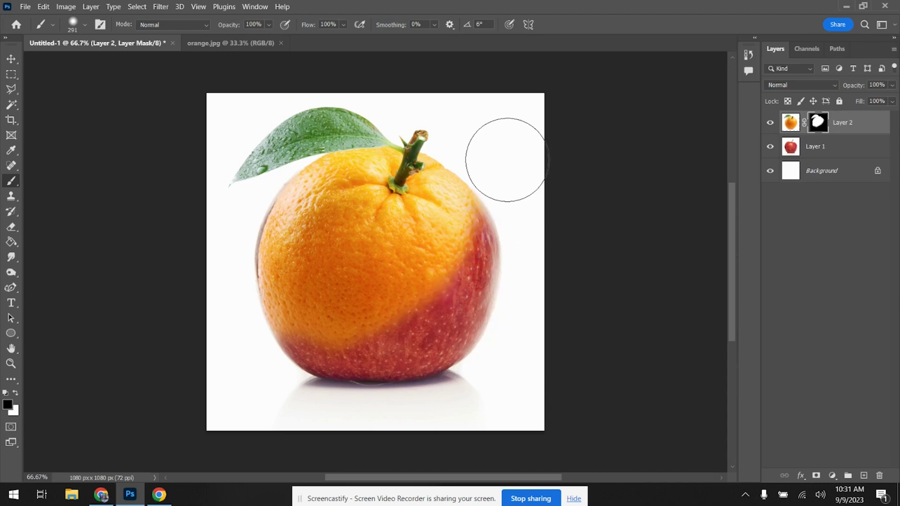
Step: Reveal the apple down the left side with a black 136 px brush, and paint part of the orange back with white
click(74, 24)
drag(129, 64, 131, 62)
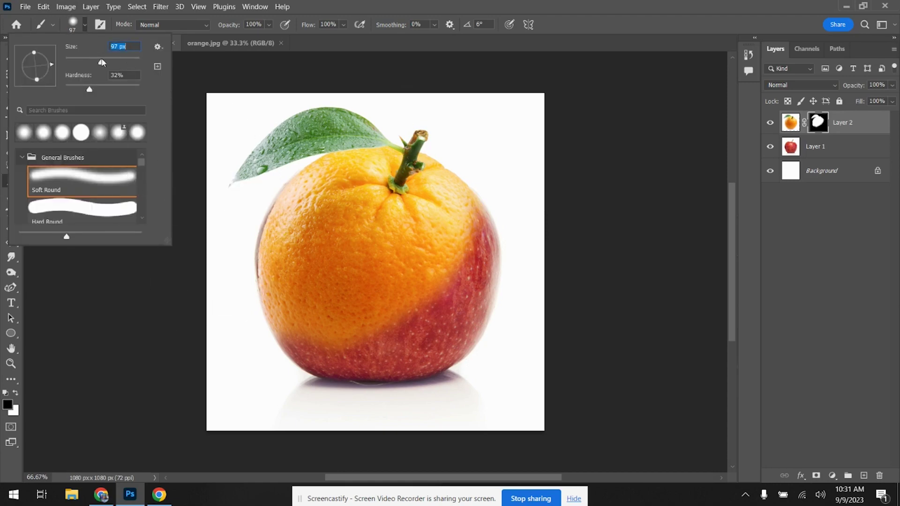
drag(110, 61, 111, 62)
click(255, 217)
mouse_move(255, 217)
mouse_down()
mouse_move(245, 257)
mouse_move(265, 343)
mouse_move(241, 260)
mouse_move(281, 189)
mouse_move(322, 177)
mouse_move(285, 229)
mouse_move(276, 277)
mouse_move(293, 340)
mouse_move(296, 226)
mouse_move(321, 174)
mouse_move(342, 167)
mouse_up()
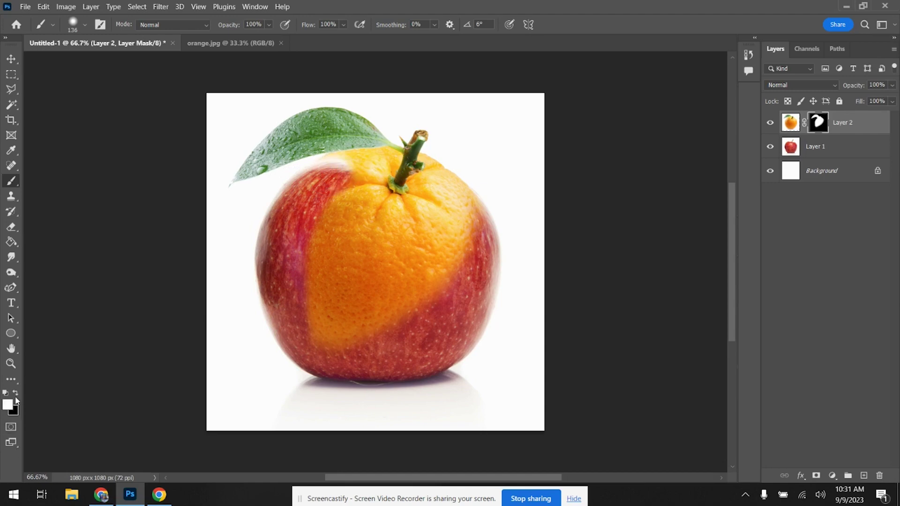
mouse_move(354, 183)
mouse_down()
mouse_move(321, 215)
mouse_move(345, 180)
mouse_move(303, 204)
mouse_move(335, 176)
mouse_move(321, 179)
mouse_move(297, 205)
mouse_move(311, 195)
mouse_move(325, 288)
mouse_move(313, 314)
mouse_move(303, 222)
mouse_move(291, 274)
mouse_move(300, 298)
mouse_move(302, 249)
mouse_move(293, 226)
mouse_move(307, 263)
mouse_up()
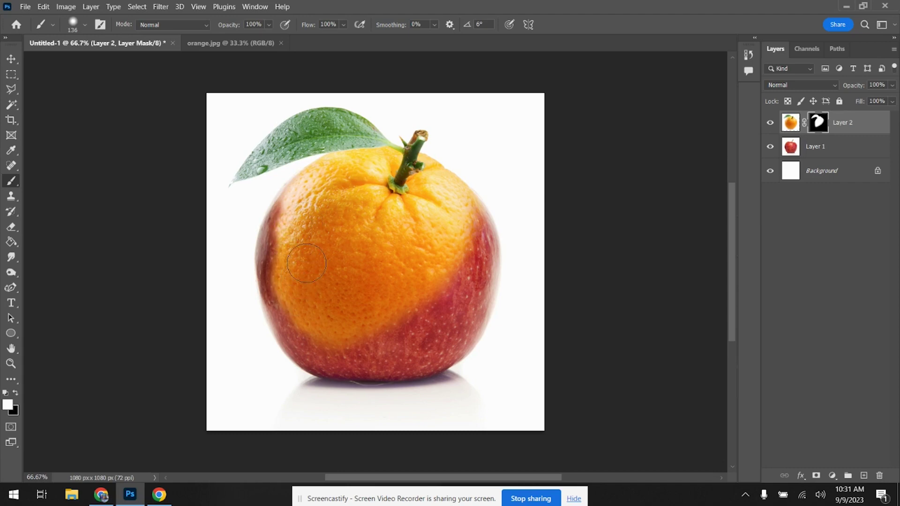
Step: Reveal more apple on the fruit's lower left by painting the mask black with a 495 px, 18% hardness brush
click(84, 26)
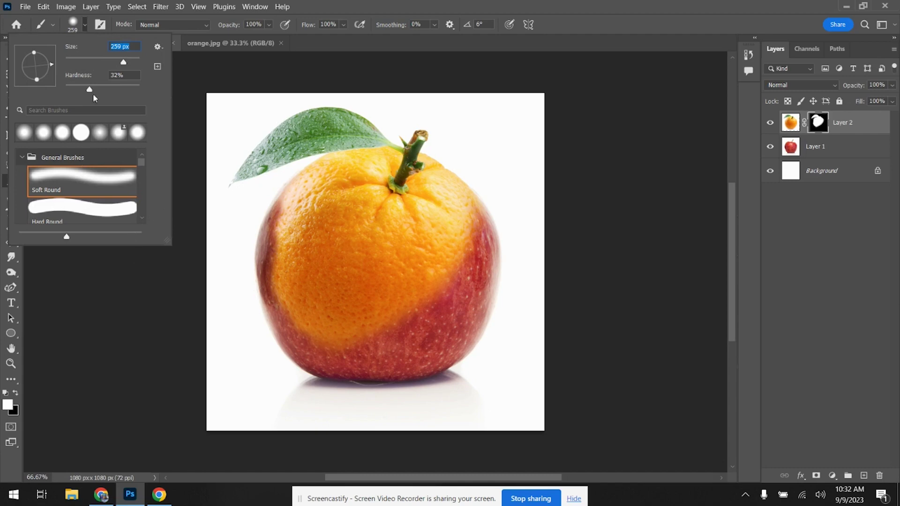
drag(89, 89, 78, 90)
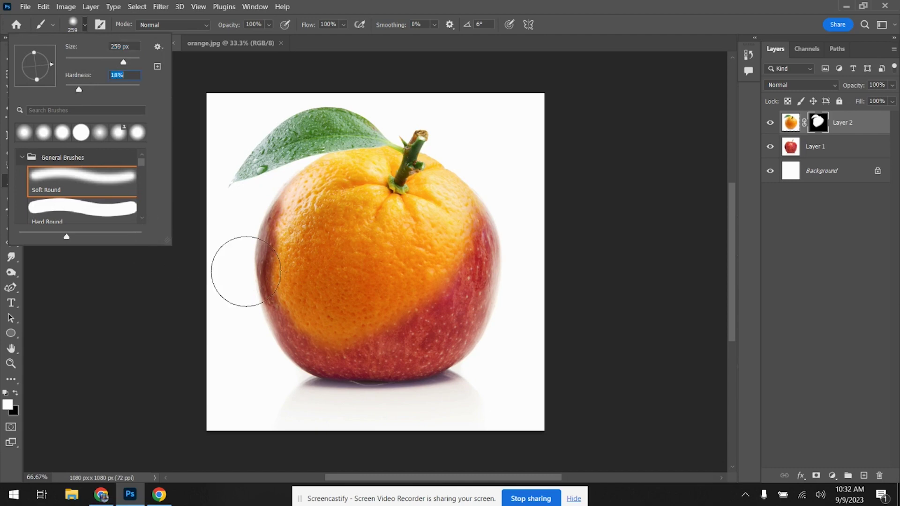
click(16, 392)
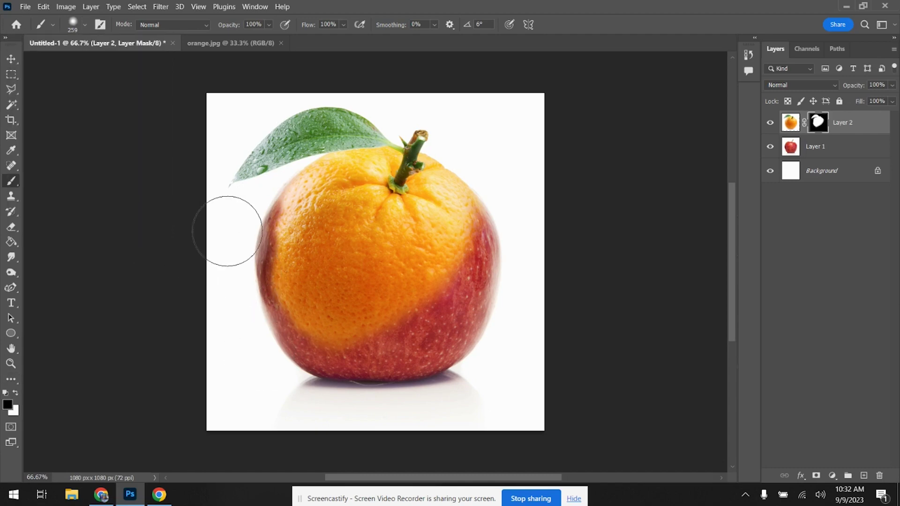
click(82, 28)
click(135, 59)
mouse_move(263, 320)
mouse_down()
mouse_move(250, 271)
mouse_move(297, 346)
mouse_move(346, 381)
mouse_move(380, 384)
mouse_move(351, 378)
mouse_move(276, 291)
mouse_move(353, 370)
mouse_move(423, 384)
mouse_move(446, 342)
mouse_move(305, 271)
mouse_up()
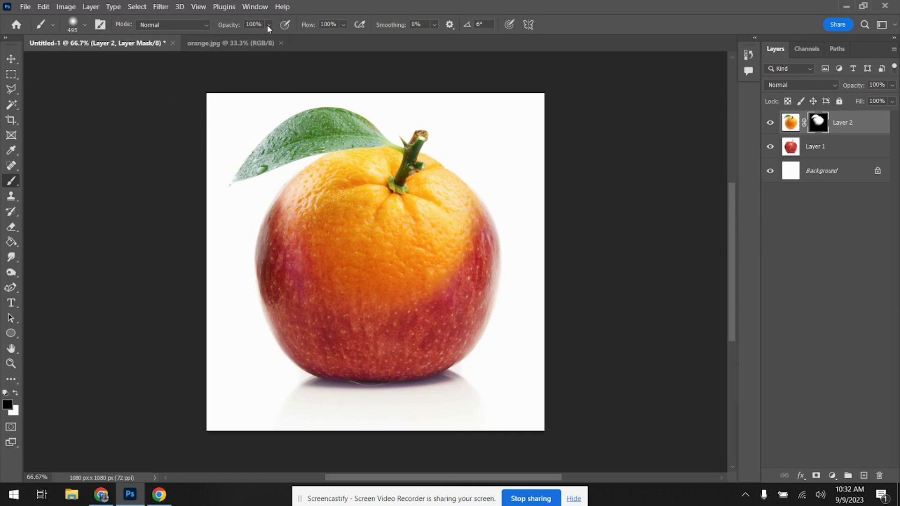
Step: Blend the orange into the apple across the middle and right with 56% opacity black mask strokes, and restore brush opacity to 100%
click(384, 282)
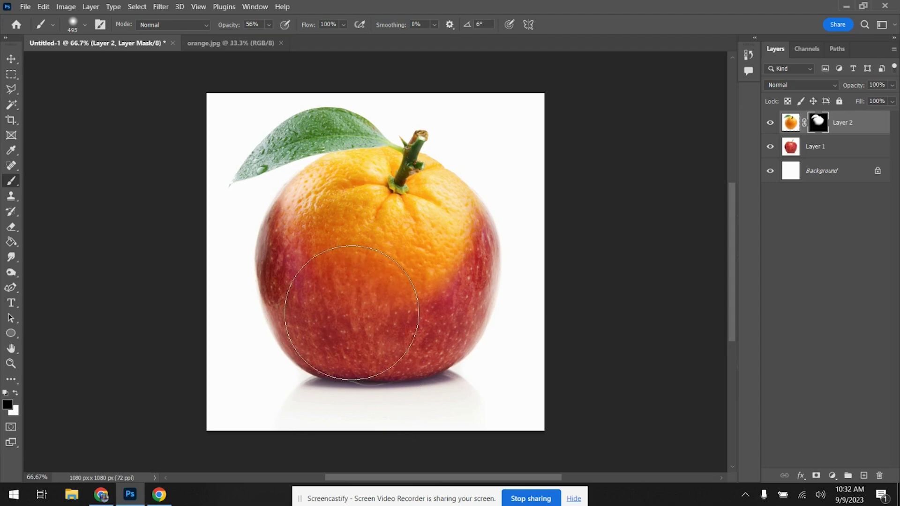
drag(413, 281, 458, 273)
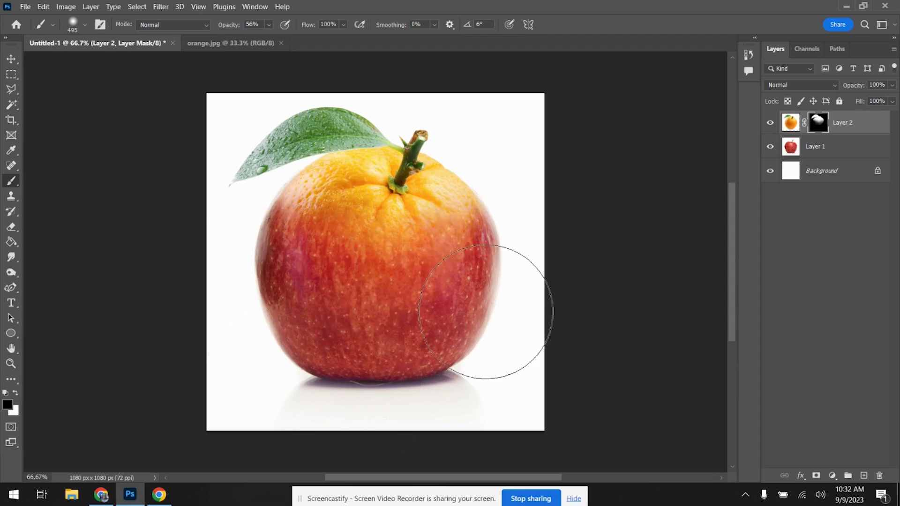
click(269, 24)
drag(305, 41, 309, 43)
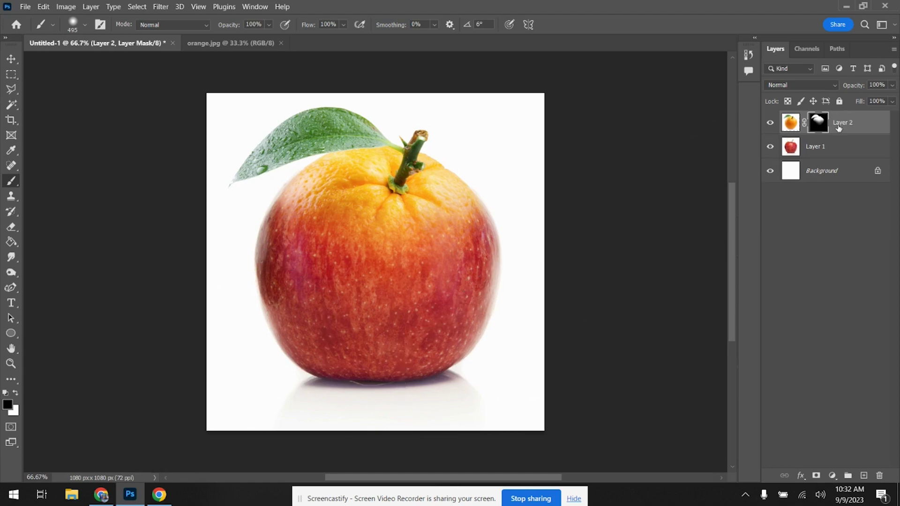
Step: Cut out the apple on Layer 1 by selecting its subject, masking the layer to that selection, and applying the mask
click(835, 151)
click(138, 7)
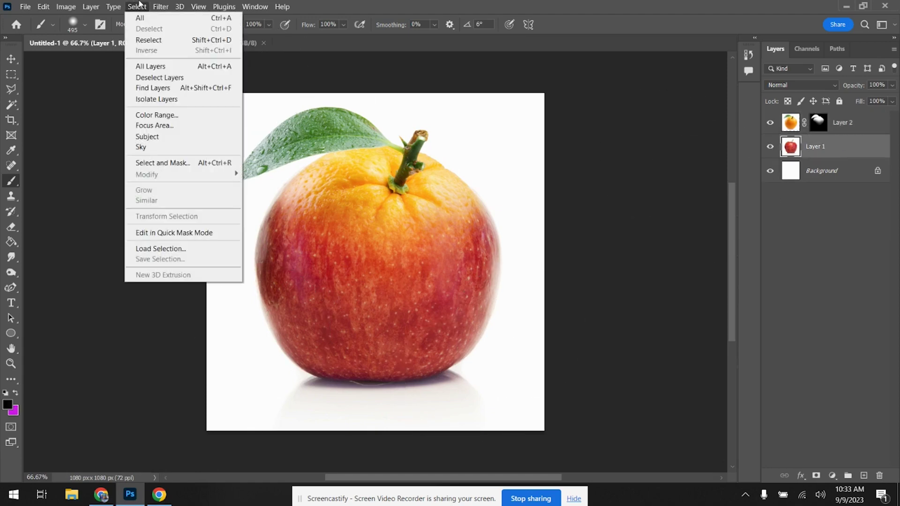
click(168, 138)
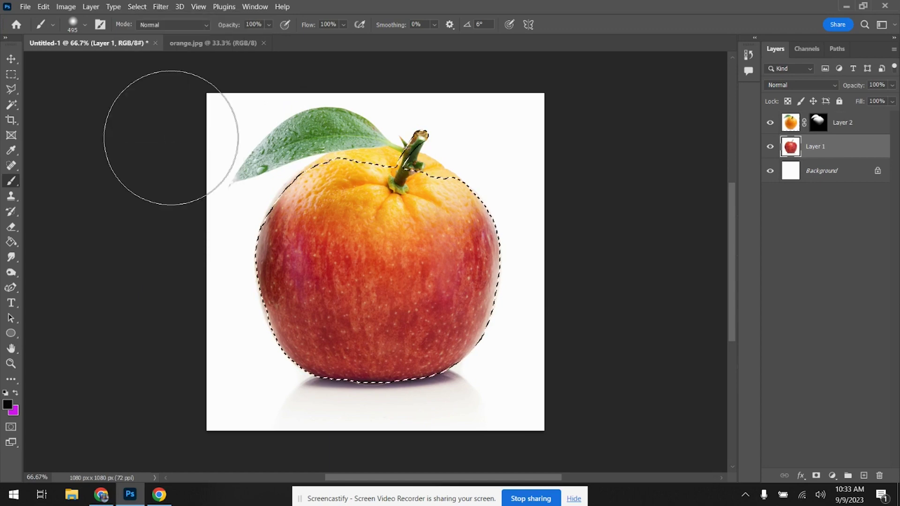
click(818, 475)
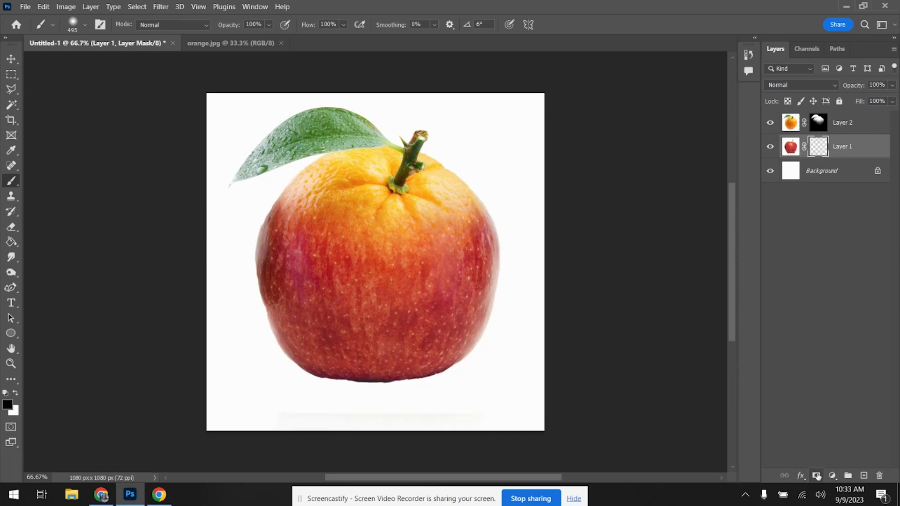
right_click(821, 156)
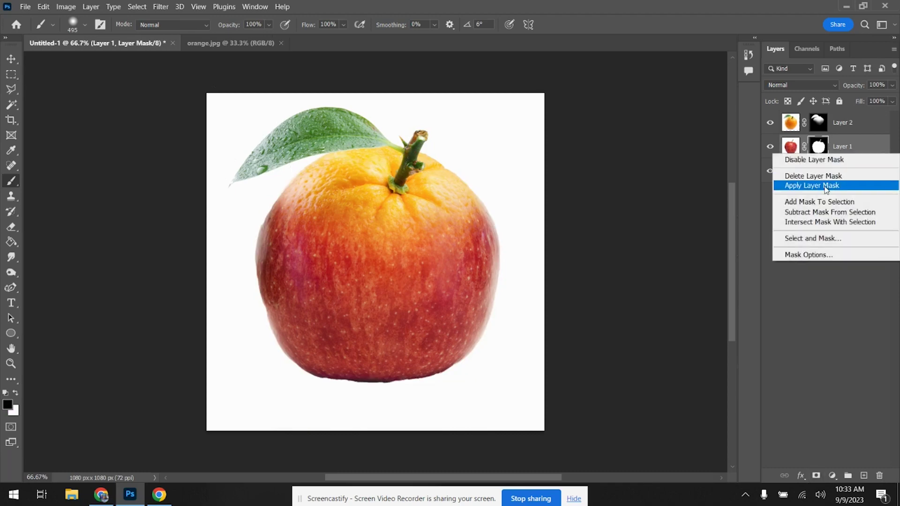
click(825, 185)
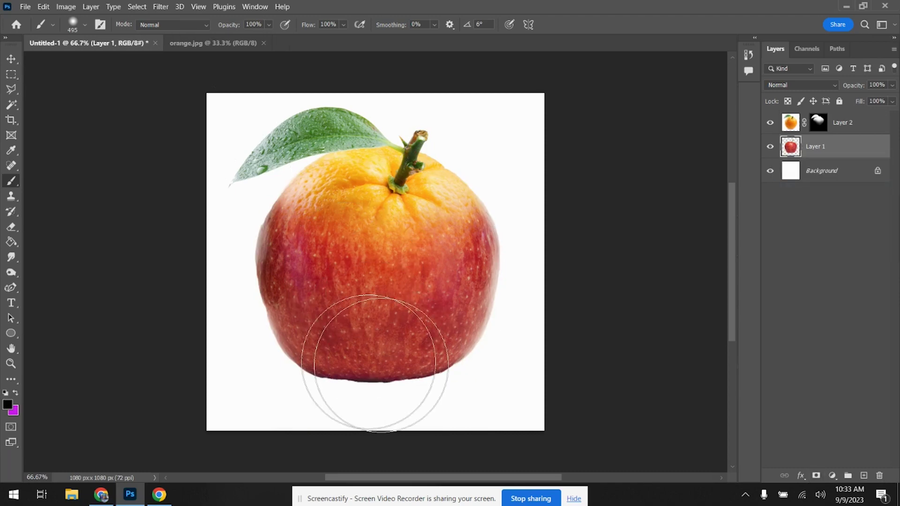
Step: Apply the layer mask of Layer 2 and merge the layer down into Layer 1
click(816, 130)
right_click(816, 130)
click(821, 157)
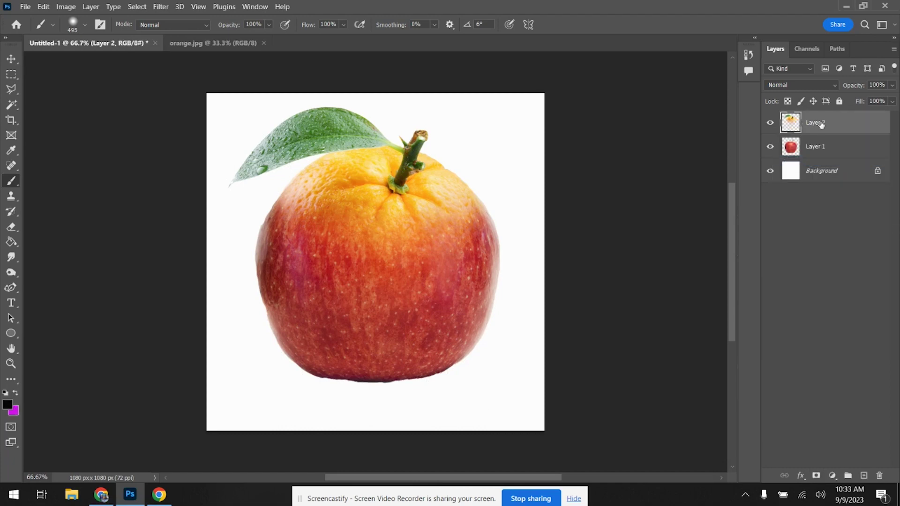
key(ctrl+e)
Step: Duplicate the merged fruit layer and turn the copy black with Hue/Saturation at Lightness -100
drag(819, 123, 863, 476)
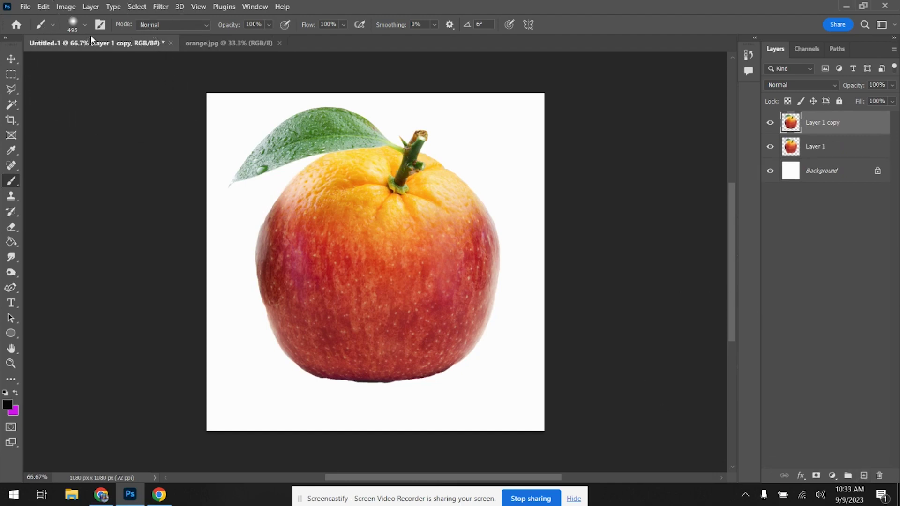
click(64, 9)
mouse_move(210, 18)
mouse_move(70, 9)
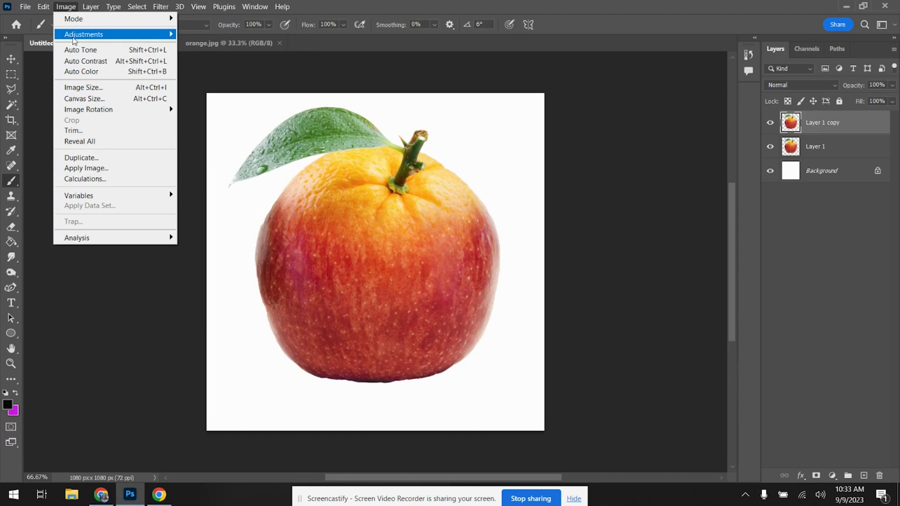
mouse_move(99, 34)
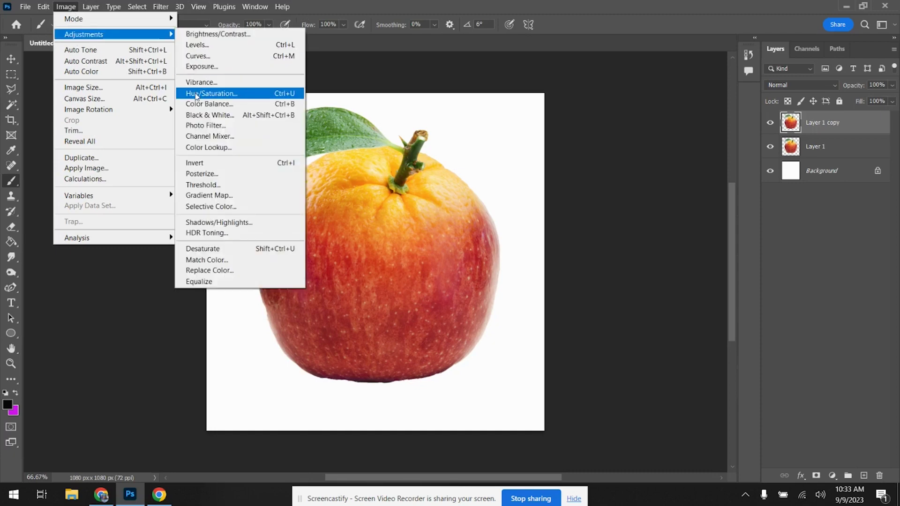
click(197, 93)
drag(605, 183, 531, 191)
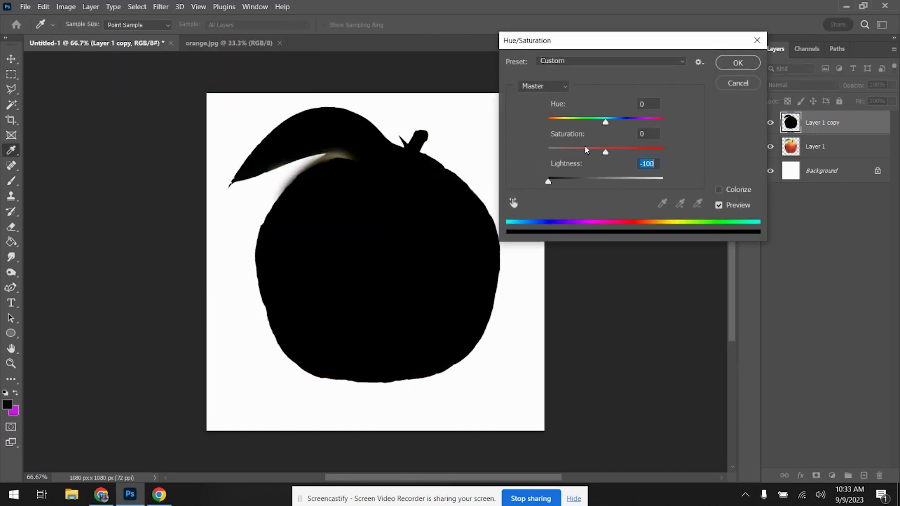
click(738, 63)
Step: Place the black copy beneath the fruit layer and fit a four-cornered Perspective Warp grid around its silhouette
drag(846, 134, 850, 163)
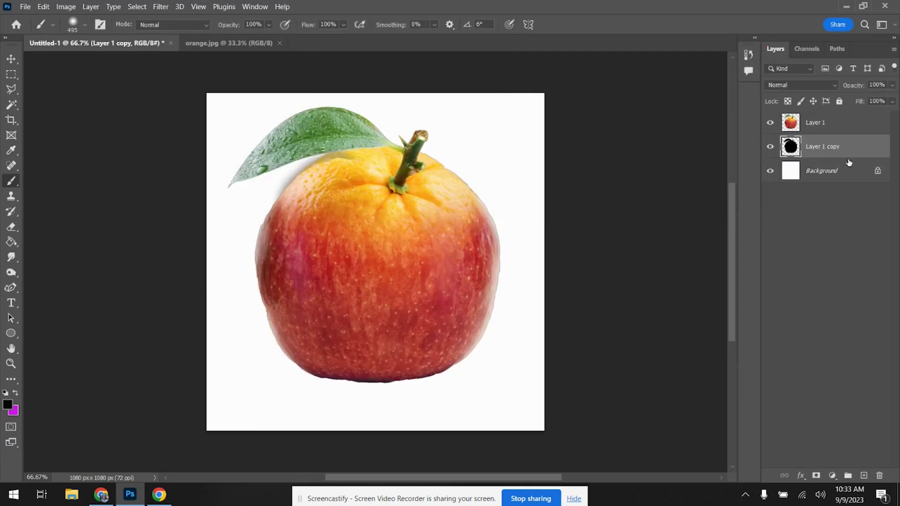
click(43, 7)
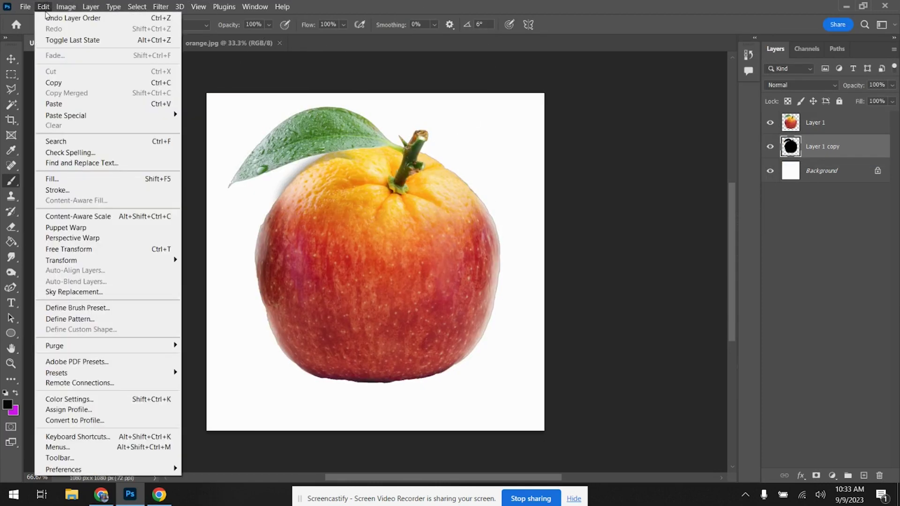
click(70, 237)
drag(213, 96, 518, 382)
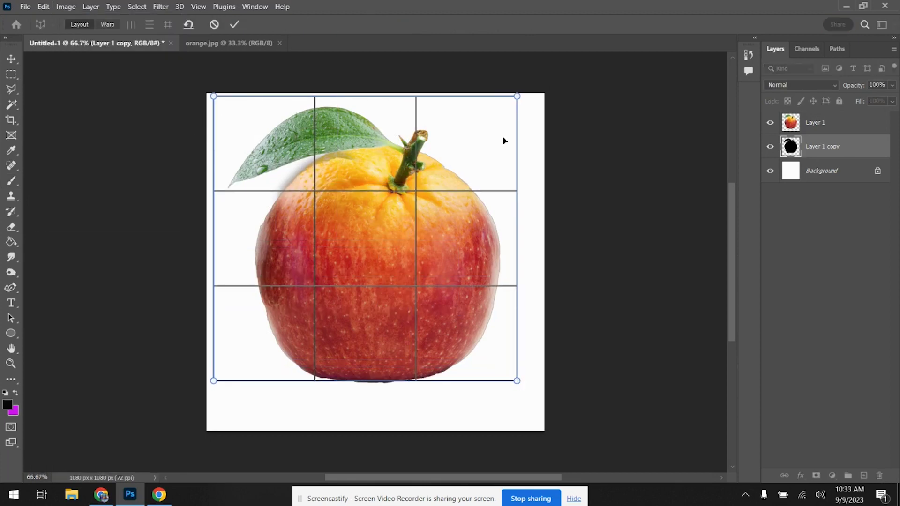
drag(518, 96, 515, 109)
drag(213, 97, 218, 104)
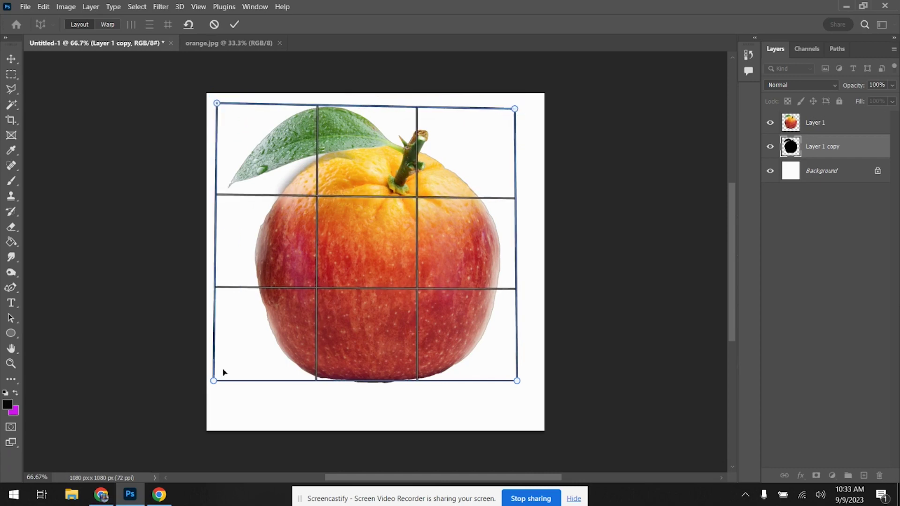
drag(217, 382, 237, 390)
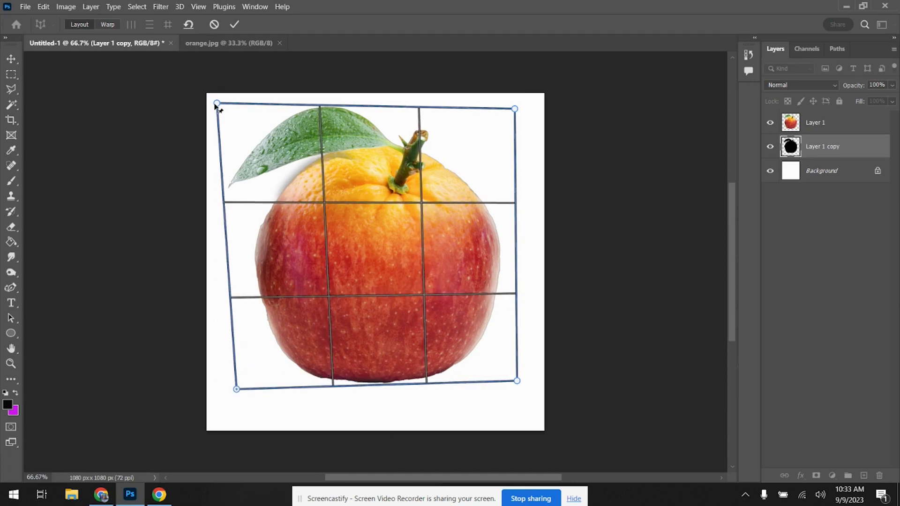
drag(219, 104, 223, 100)
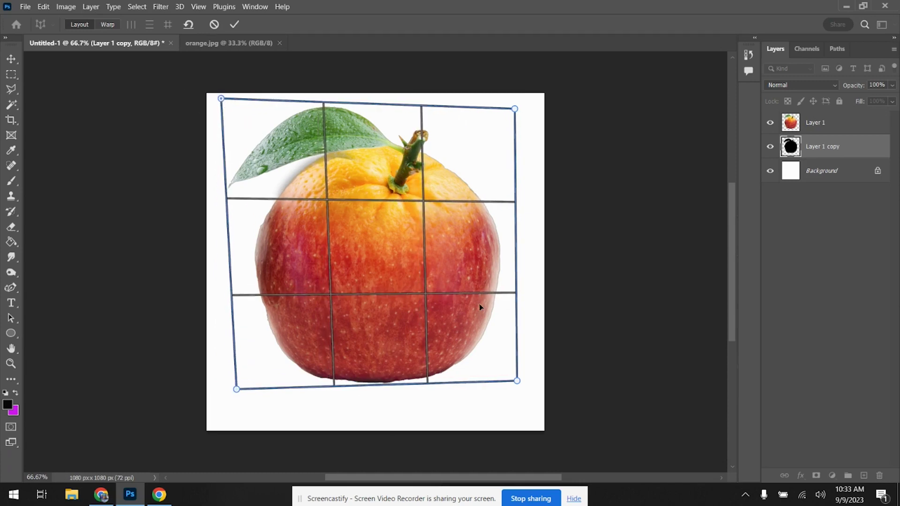
drag(518, 384, 516, 389)
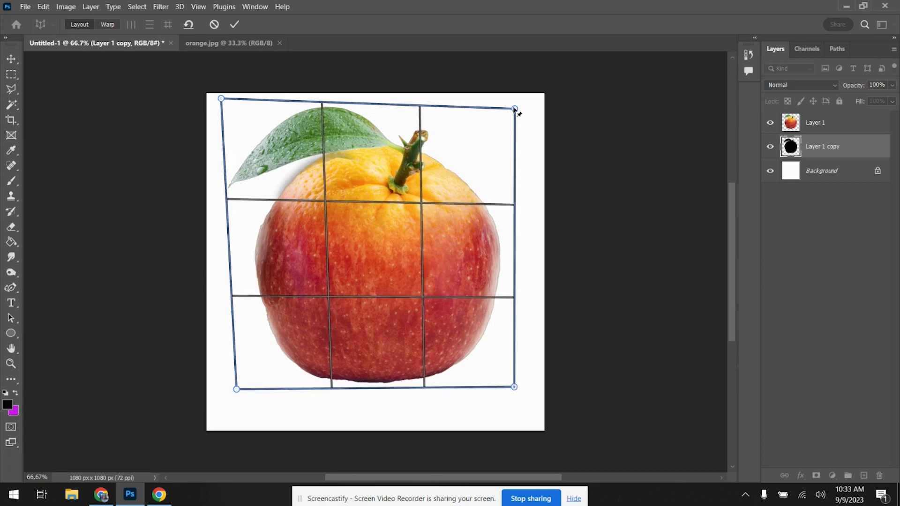
drag(516, 110, 510, 104)
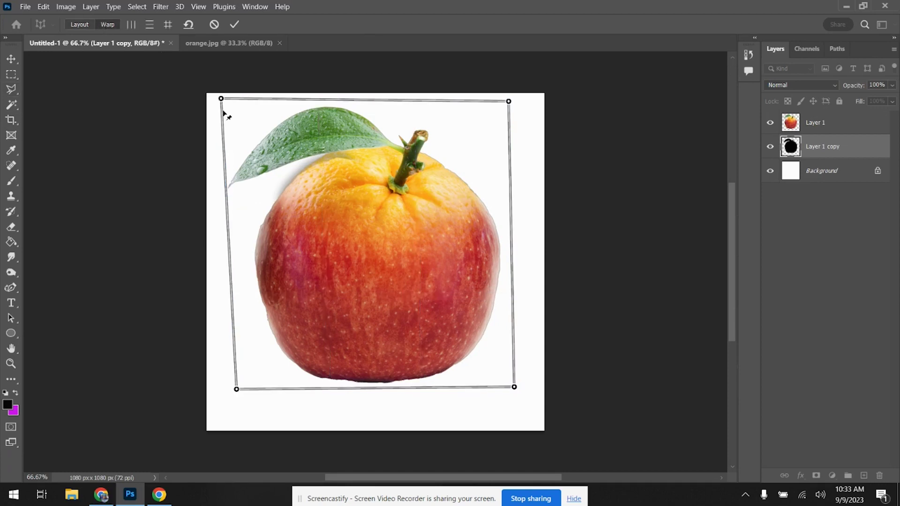
Step: Warp the black silhouette by lowering the grid's two upper corners, flattening it into a shadow around the fruit's base
drag(221, 98, 221, 184)
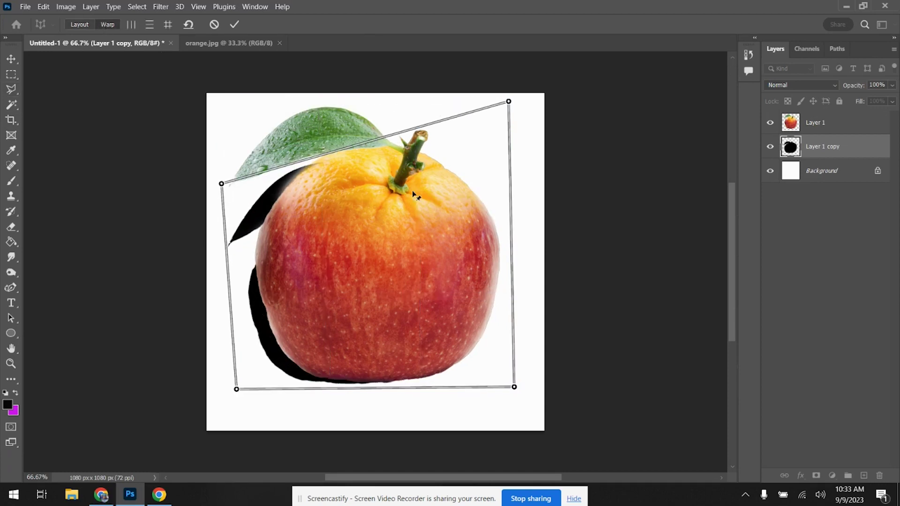
drag(509, 103, 524, 260)
drag(227, 187, 221, 279)
drag(525, 262, 516, 302)
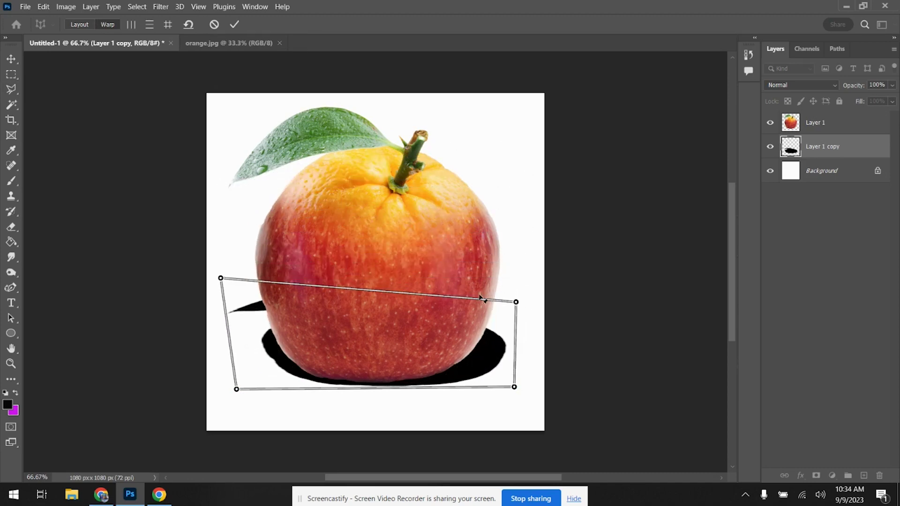
drag(222, 279, 221, 286)
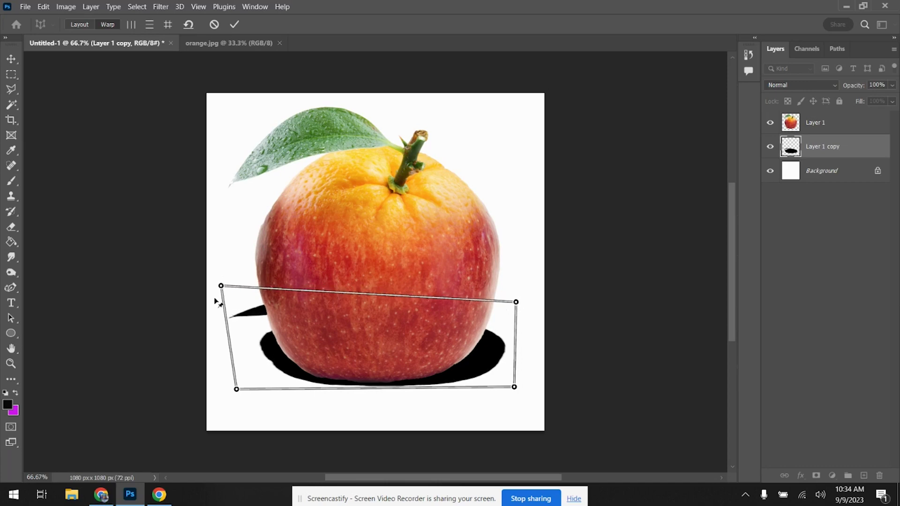
Step: Spread the warp grid's lower corners outward, level and narrow its upper corners, and commit the Perspective Warp
drag(235, 392, 206, 379)
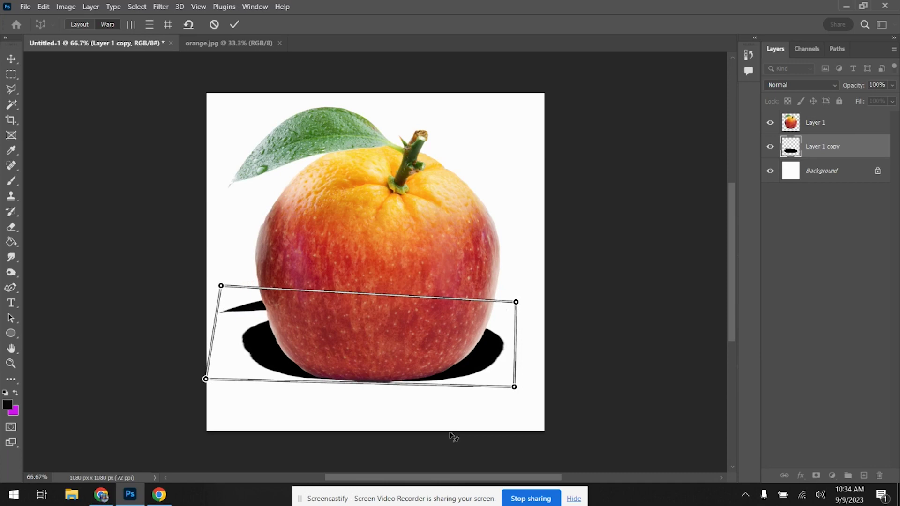
drag(513, 388, 556, 366)
drag(517, 302, 500, 303)
drag(226, 286, 241, 305)
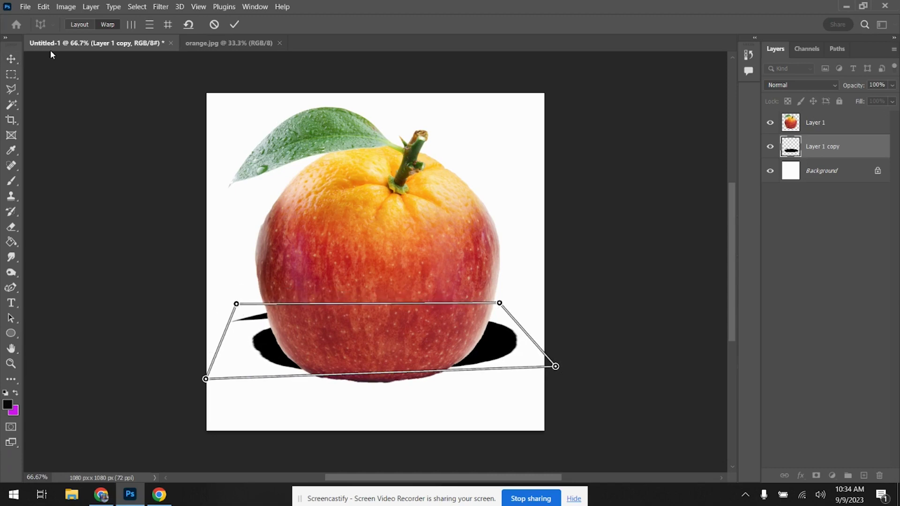
click(233, 24)
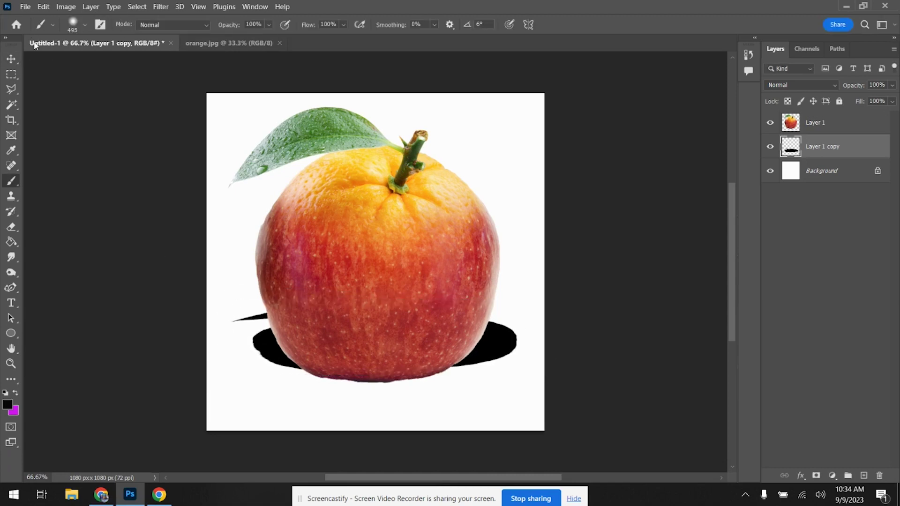
Step: Move the shadow down and slightly left, and nudge it up to line up with the fruit's bottom edge
click(13, 59)
drag(268, 351, 258, 363)
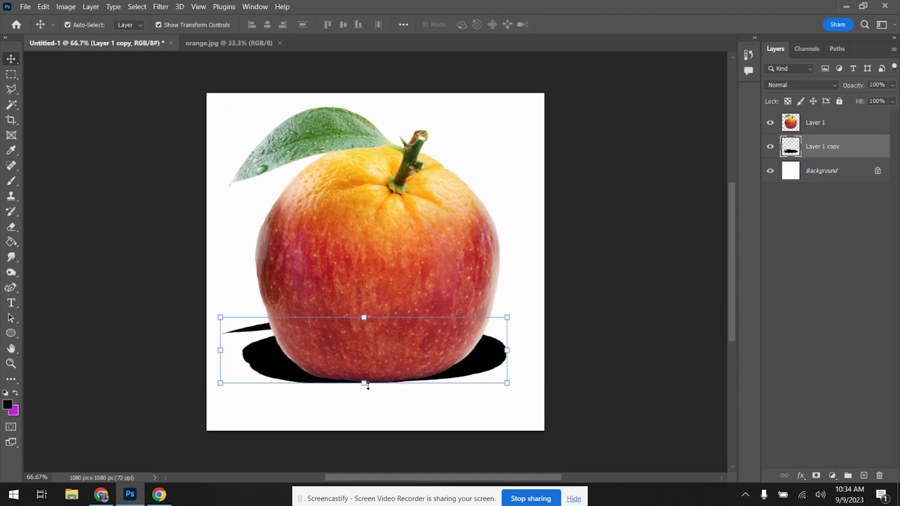
key(Up)
key(Up)
key(Up)
key(Up)
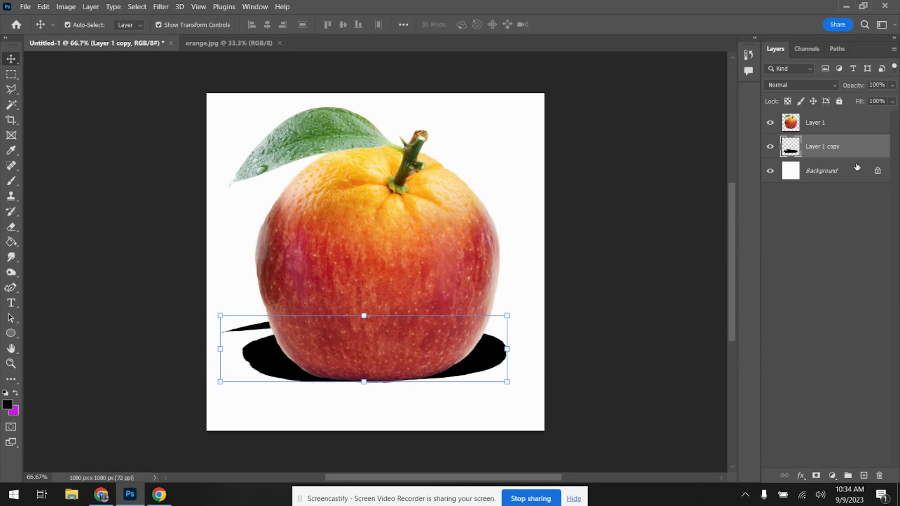
Step: Lower the shadow layer's opacity to 71% and soften its edges with a Gaussian Blur
click(893, 85)
drag(890, 98, 880, 100)
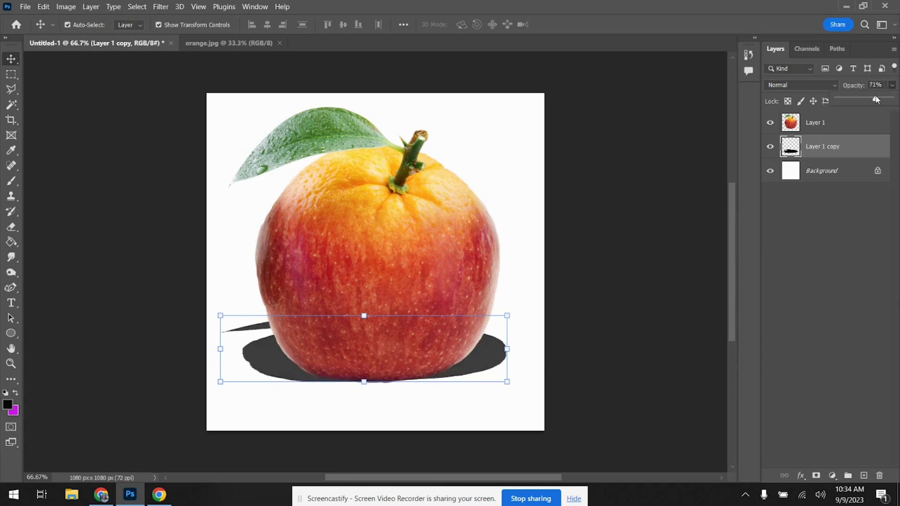
click(168, 10)
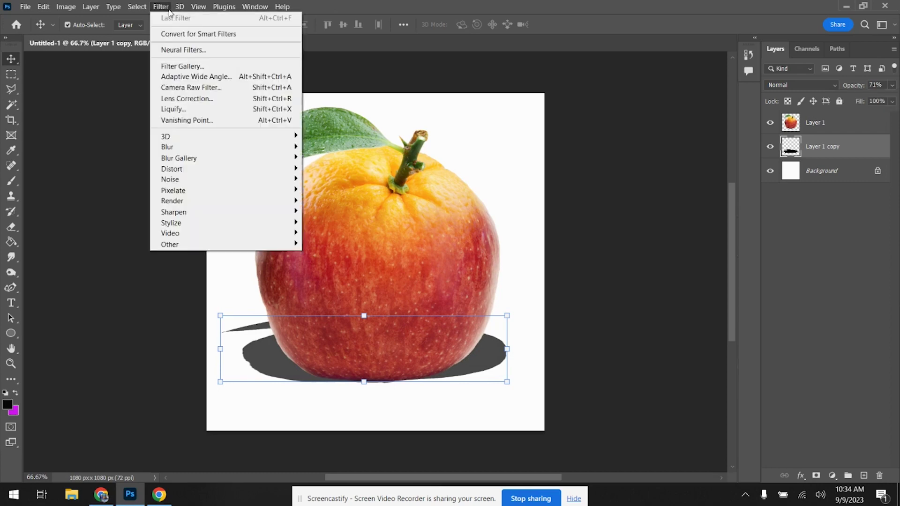
mouse_move(194, 149)
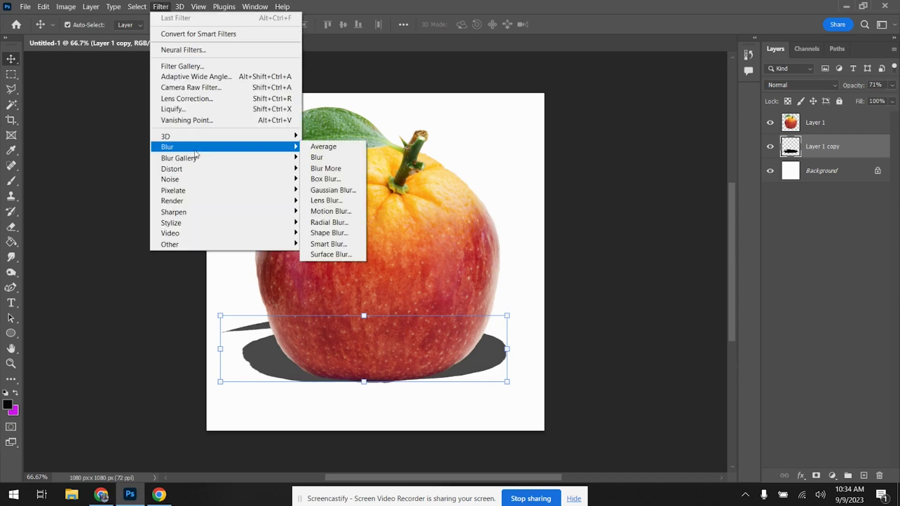
click(334, 190)
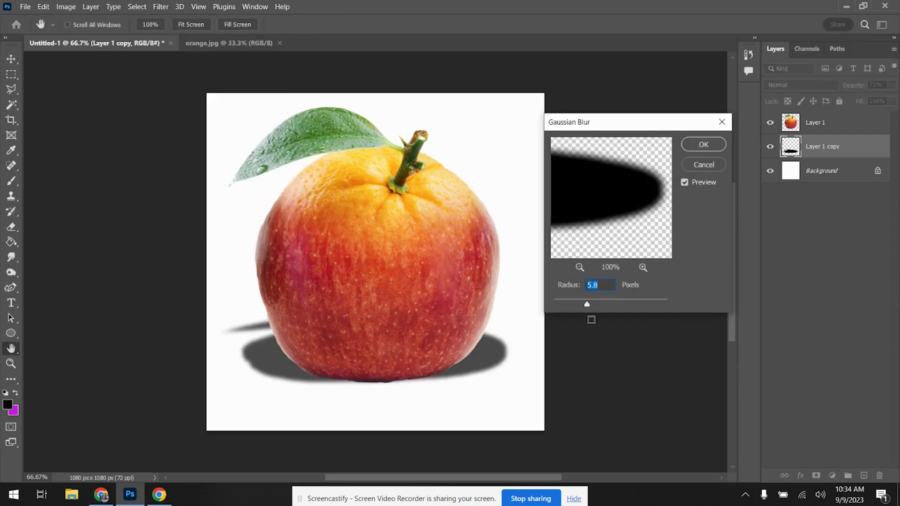
drag(587, 304, 596, 308)
click(701, 145)
key(v)
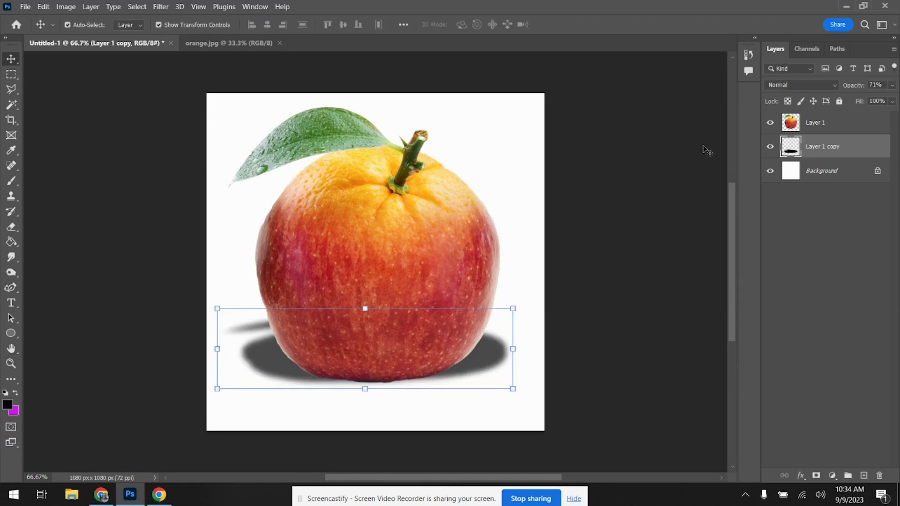
Step: Set the shadow layer's opacity back to 100% and add a layer mask to it
click(892, 86)
drag(875, 98, 892, 98)
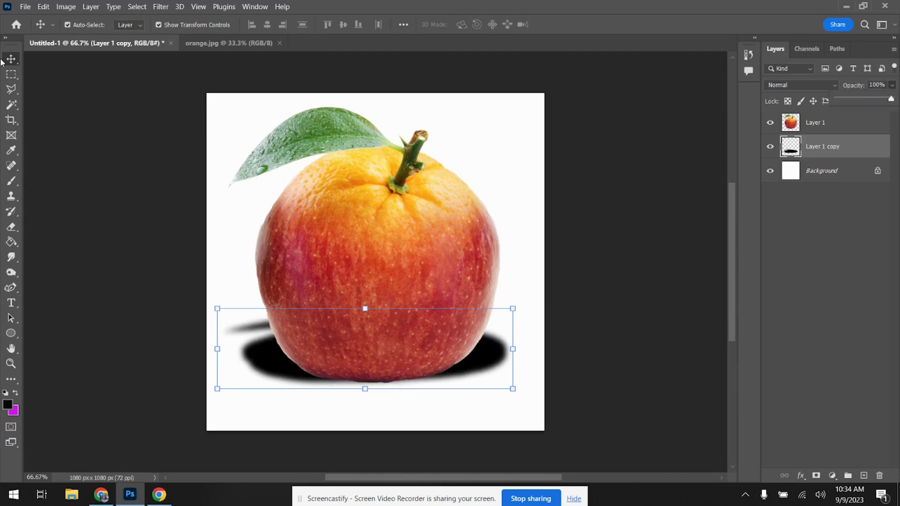
click(11, 74)
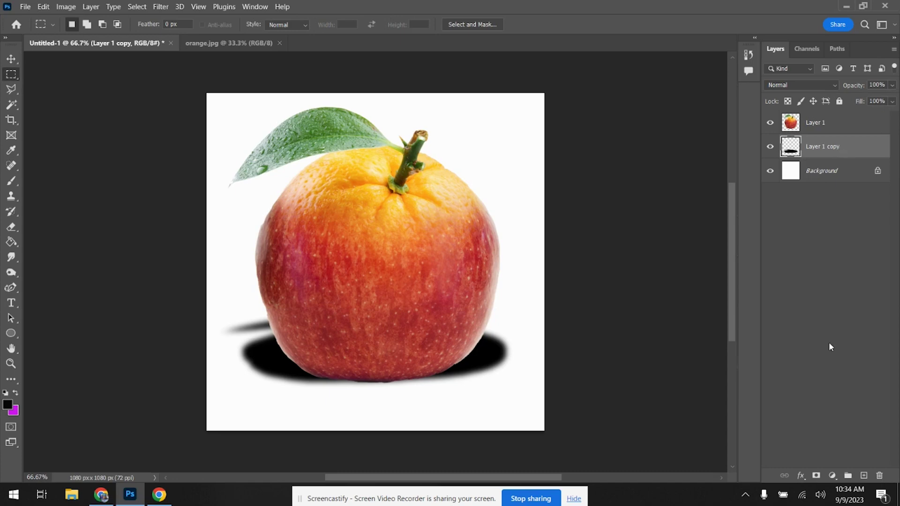
click(817, 476)
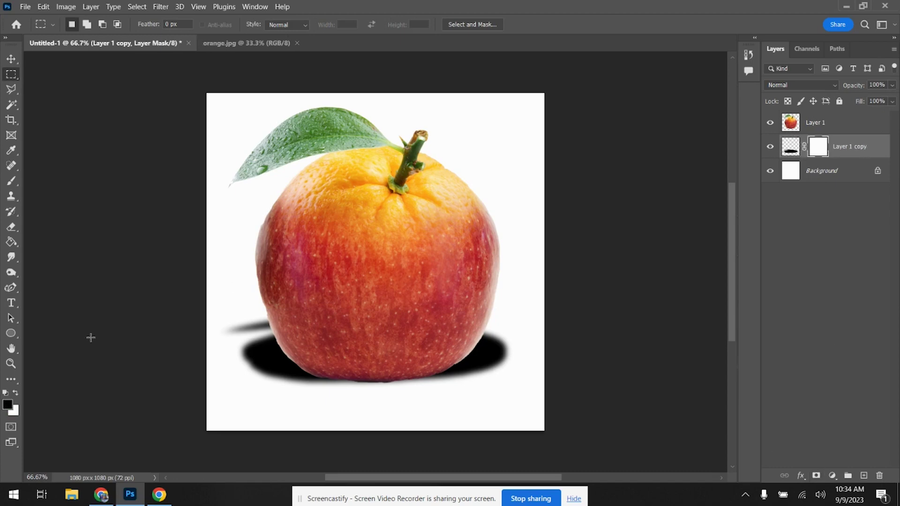
Step: Fade the shadow's outer edges on its mask with a soft 495 px black brush at 39% opacity, and dab white near the fruit's base
click(12, 181)
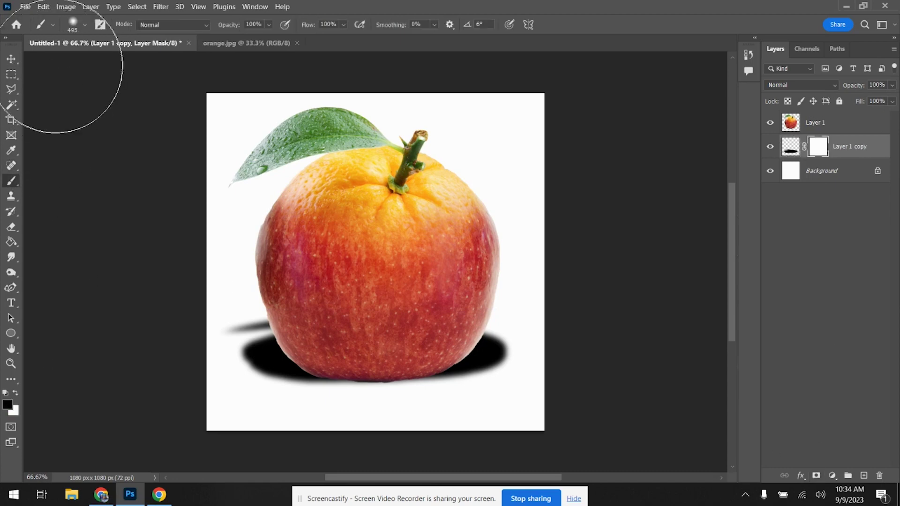
click(269, 24)
click(249, 38)
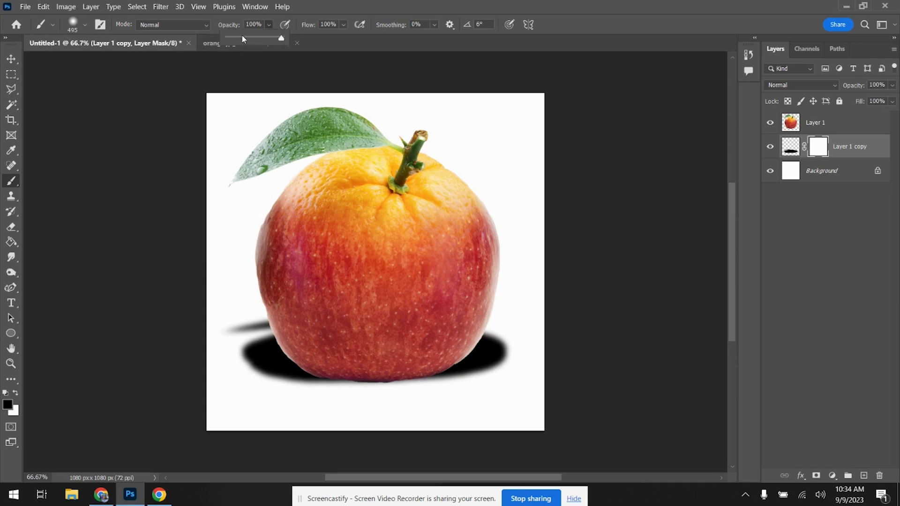
click(192, 337)
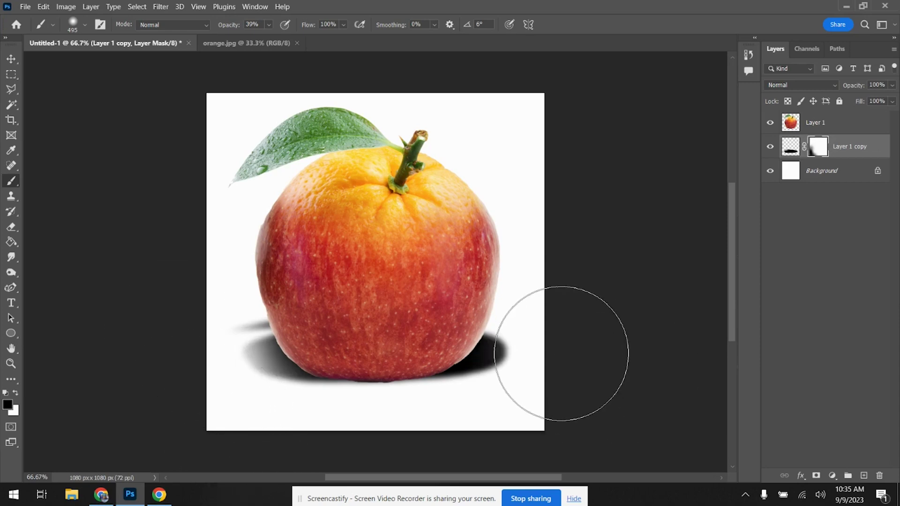
click(563, 364)
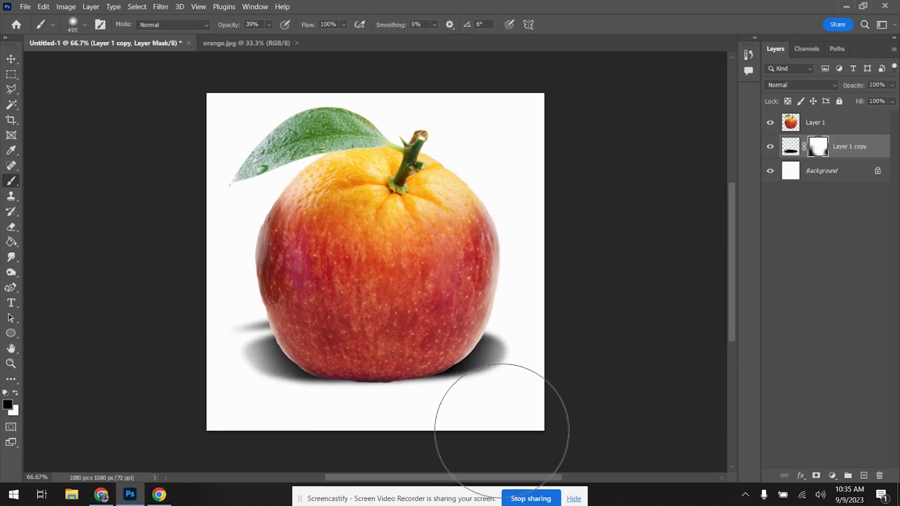
drag(536, 412, 554, 380)
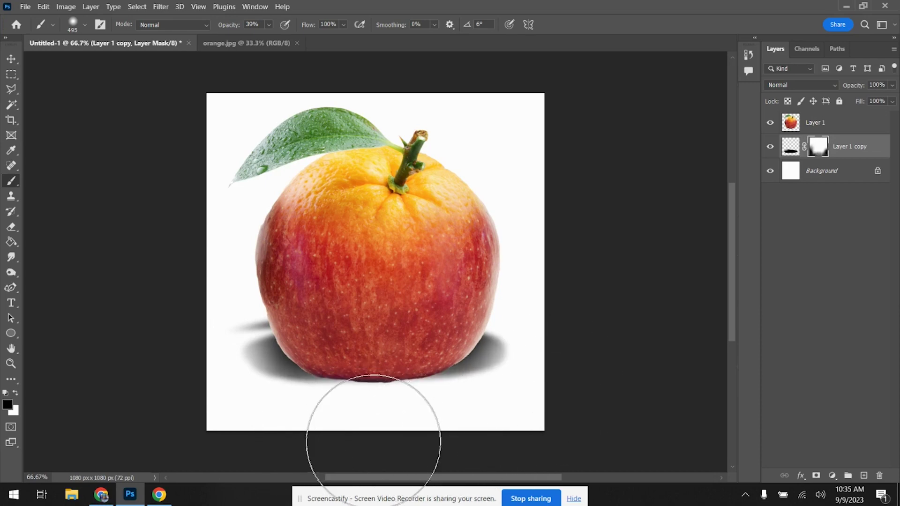
mouse_move(177, 401)
mouse_down()
mouse_move(251, 361)
mouse_move(293, 322)
mouse_move(277, 336)
mouse_up()
click(15, 393)
click(307, 317)
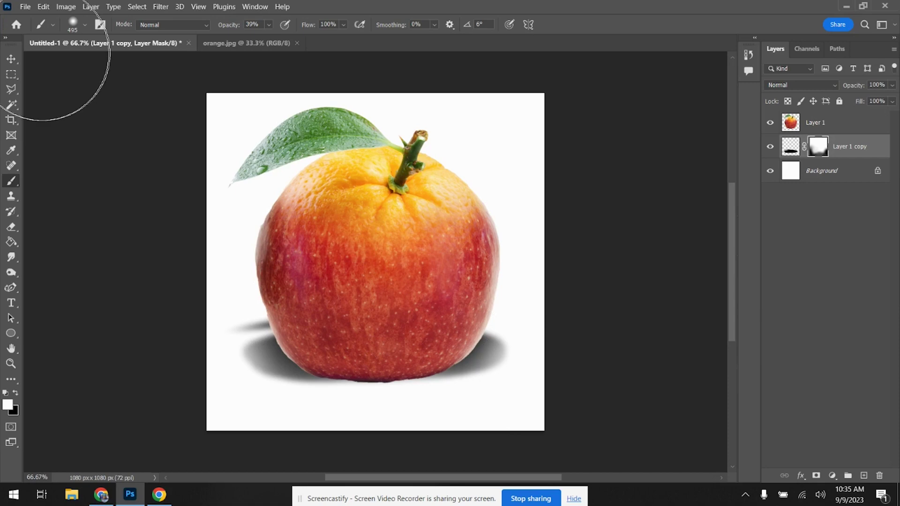
Step: Apply the layer mask permanently to the shadow layer
click(11, 58)
right_click(825, 152)
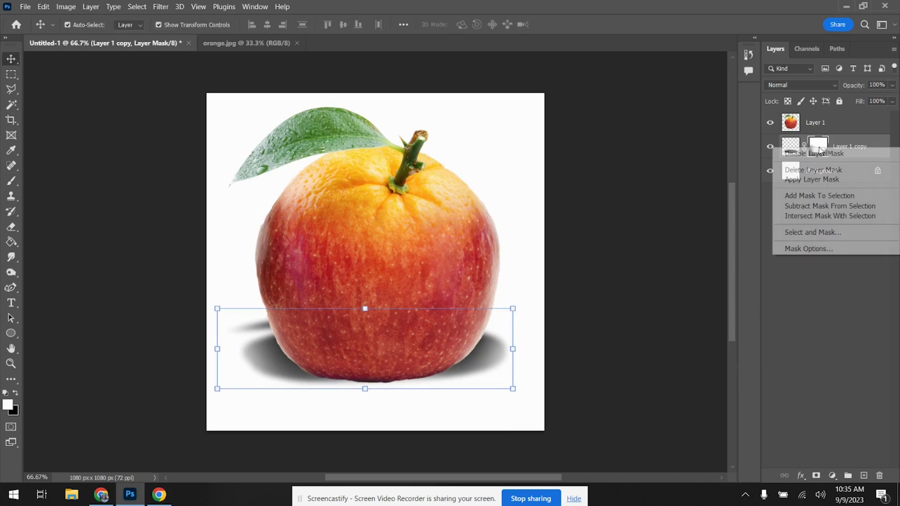
click(828, 183)
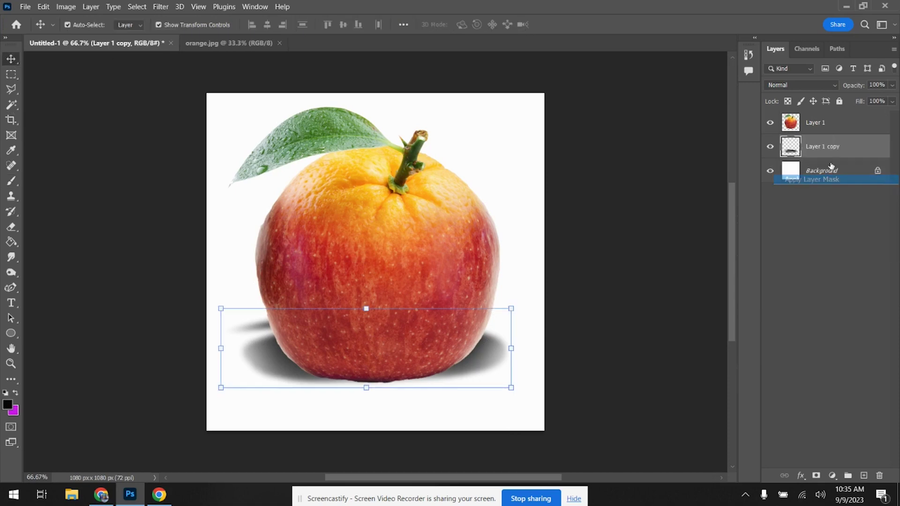
Step: Reduce the shadow layer's opacity to 86% and move the shadow slightly down beneath the fruit
click(893, 85)
drag(893, 98, 884, 99)
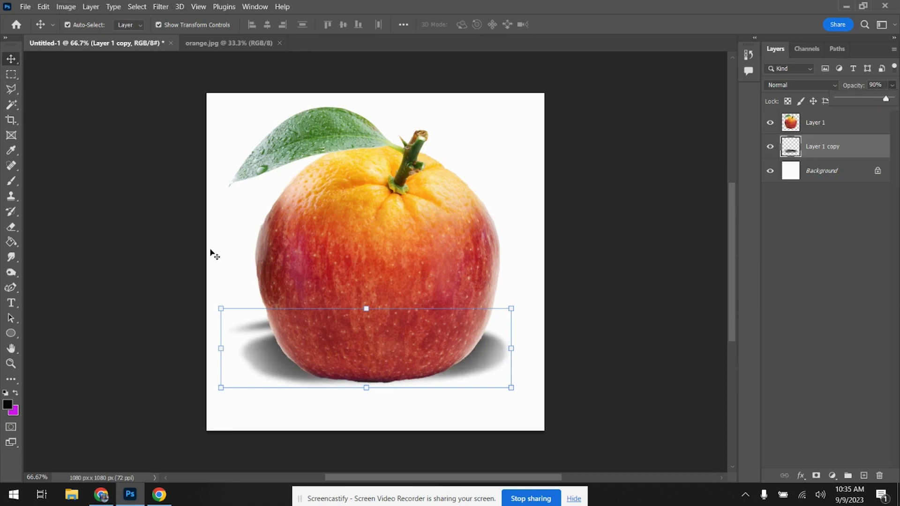
drag(288, 361, 286, 369)
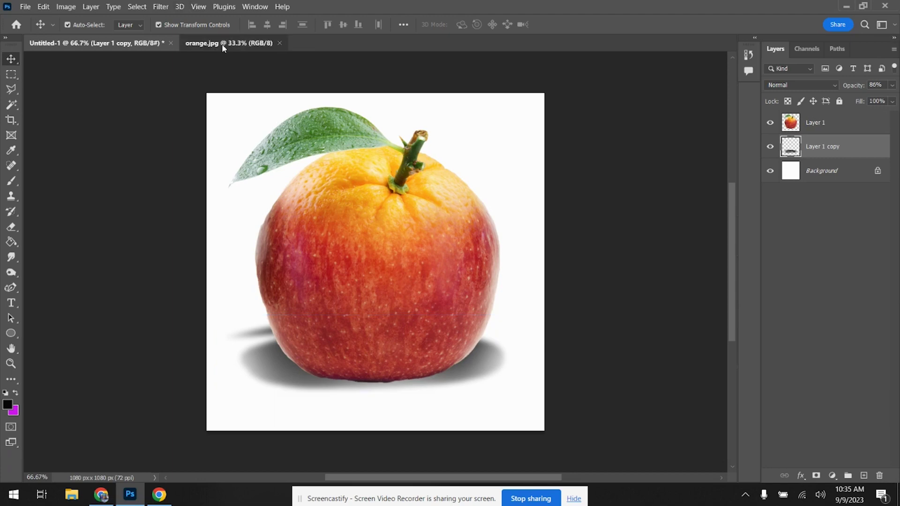
Step: Close the orange.jpg document and flatten the fruit composition into a single layer
click(223, 46)
click(279, 43)
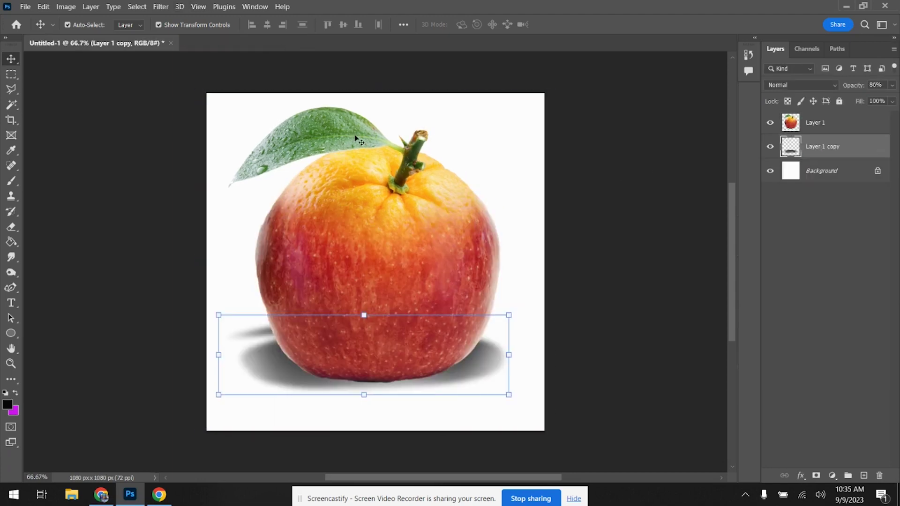
click(843, 124)
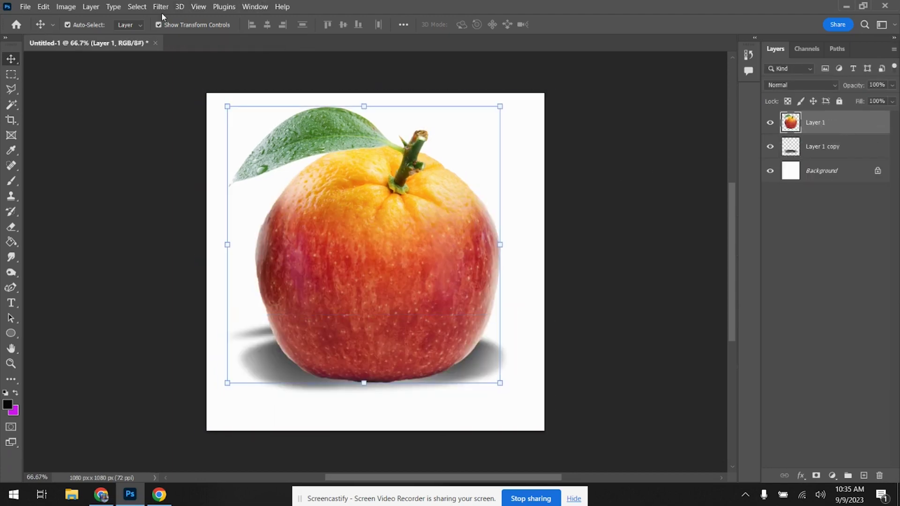
click(91, 7)
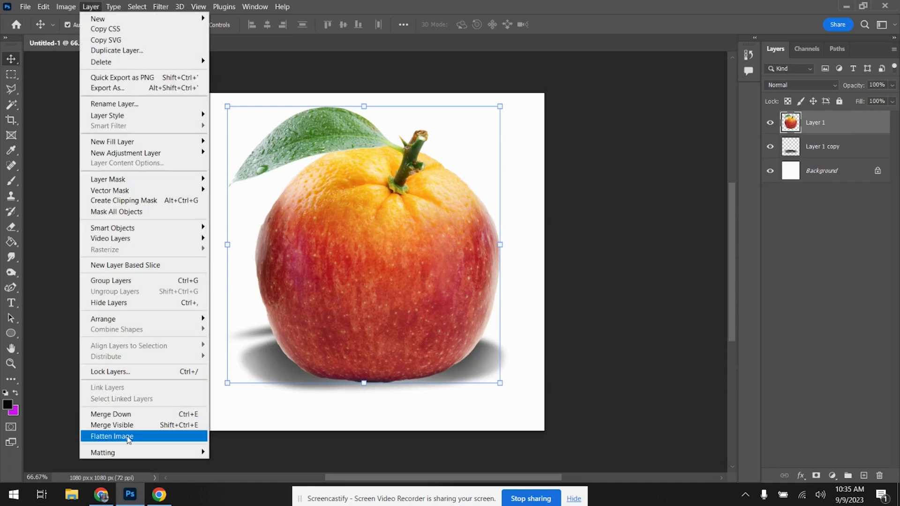
click(112, 437)
Step: Set up saving the flattened image on the computer's Desktop in PNG format
click(25, 7)
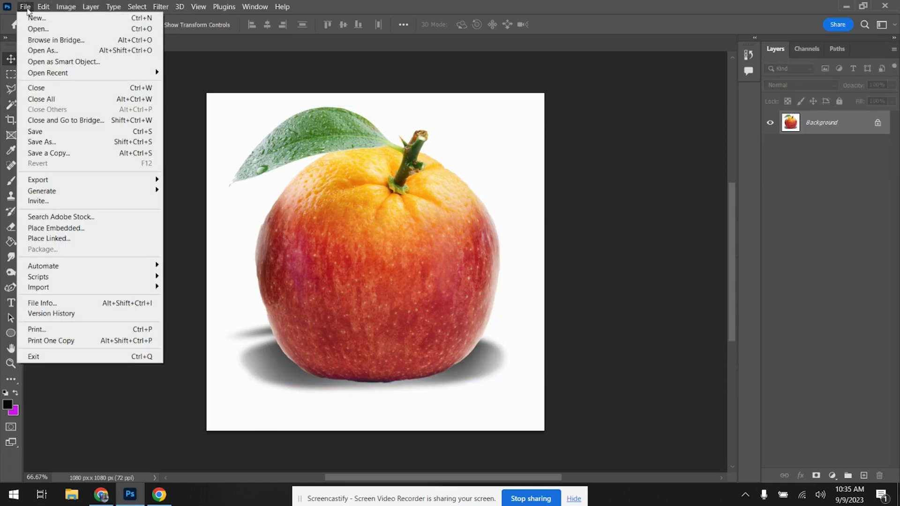
click(34, 143)
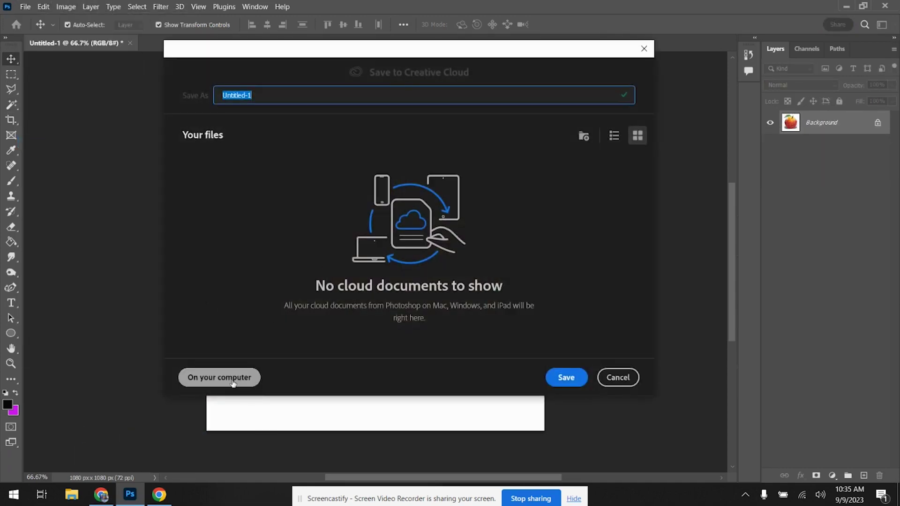
click(233, 381)
click(263, 356)
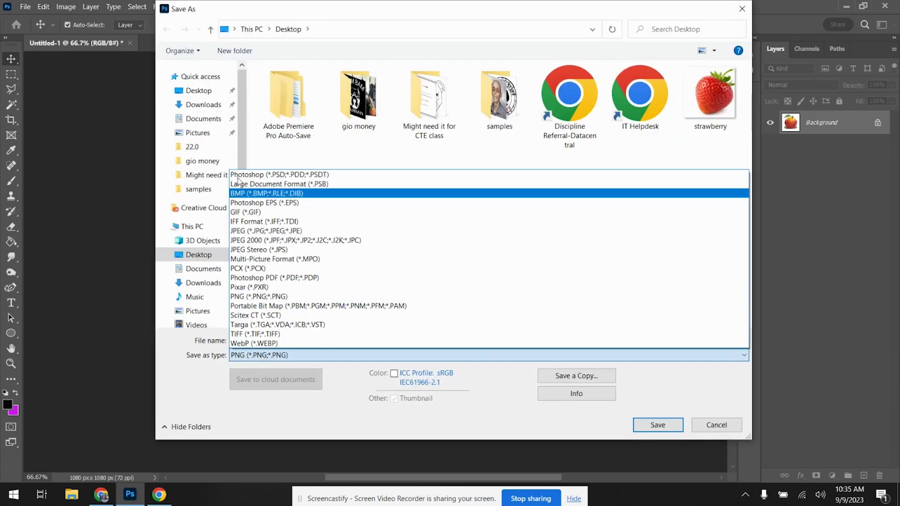
click(271, 174)
click(292, 358)
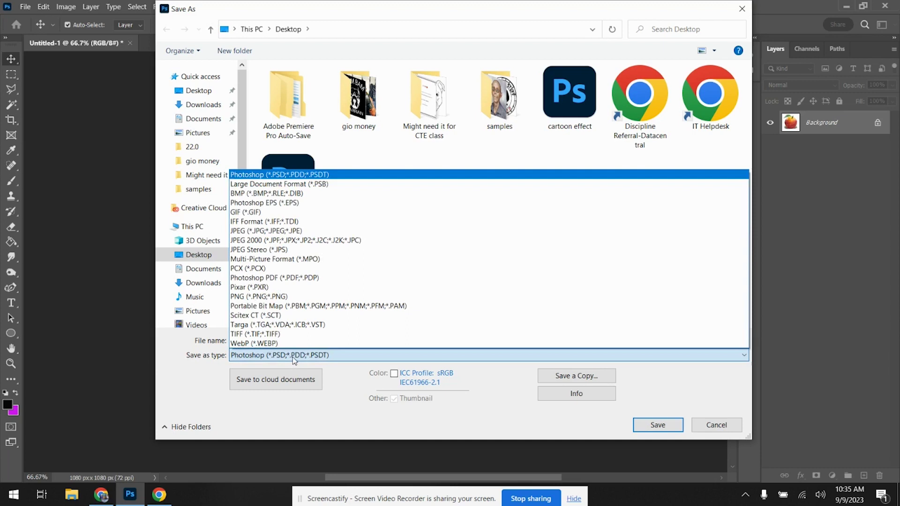
click(301, 300)
Step: Name the file "YOUR NAME Blend of Fruit" and save it with the large file size PNG option
click(287, 341)
text(YOUR NAME Blend of Fruit)
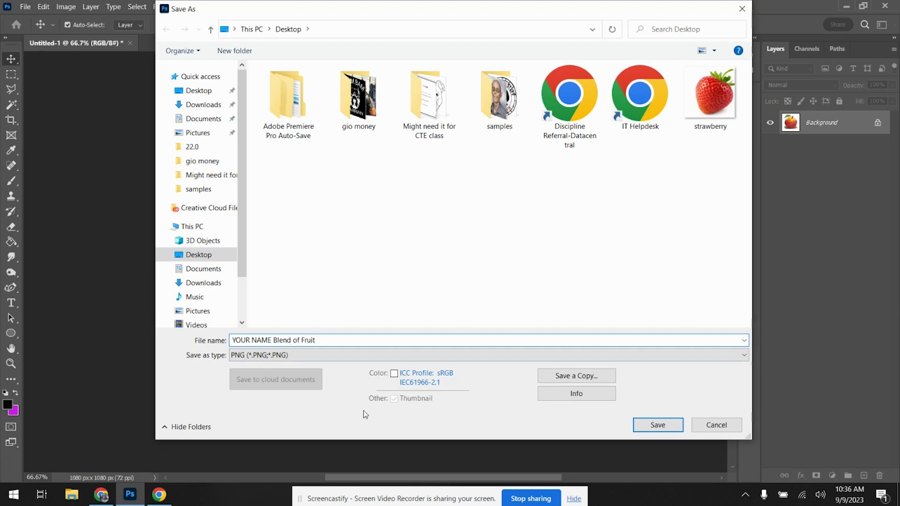
click(667, 424)
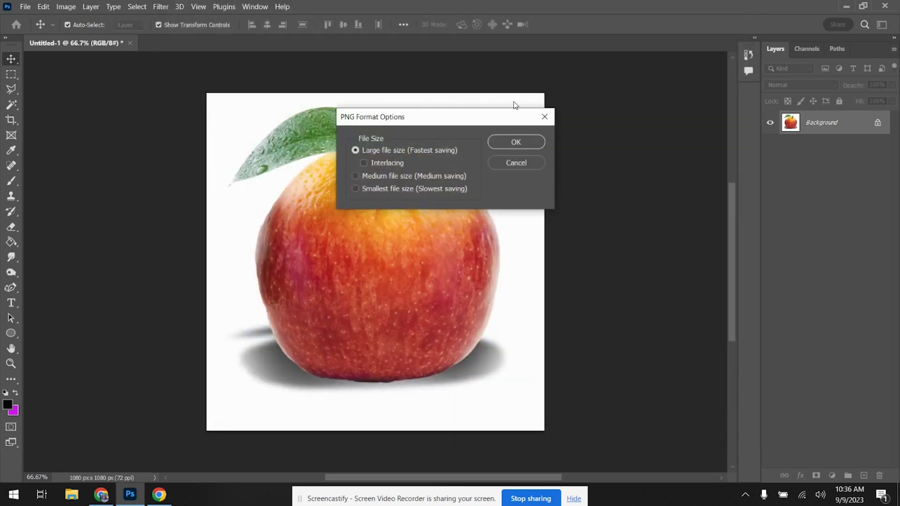
click(531, 142)
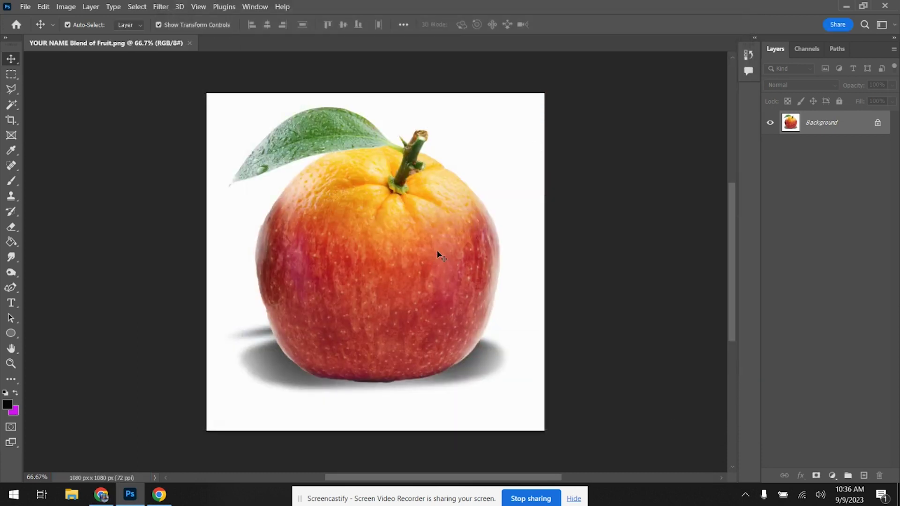